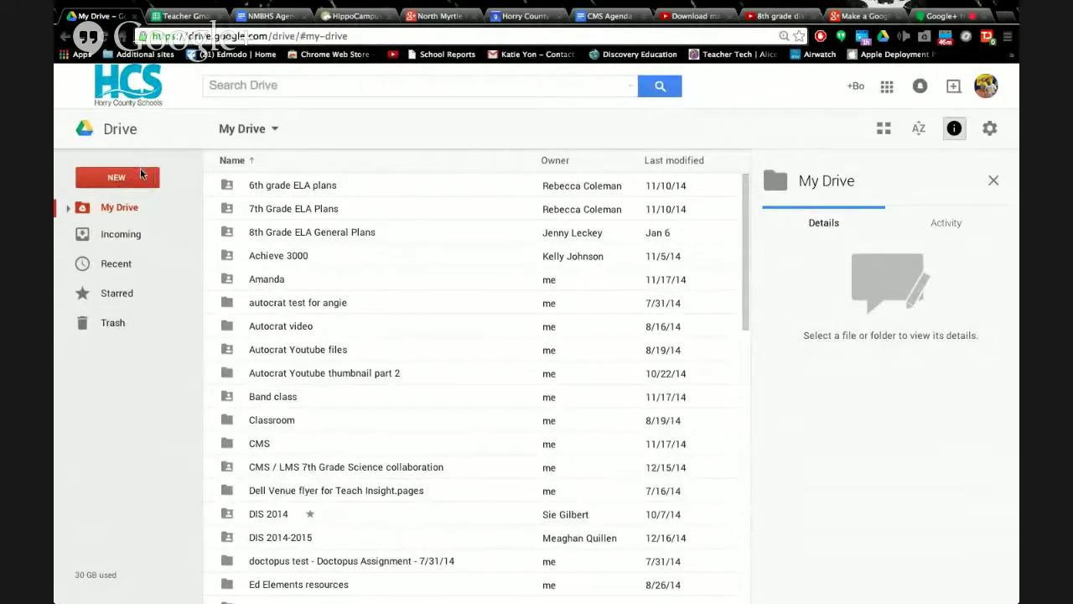
pyautogui.click(990, 130)
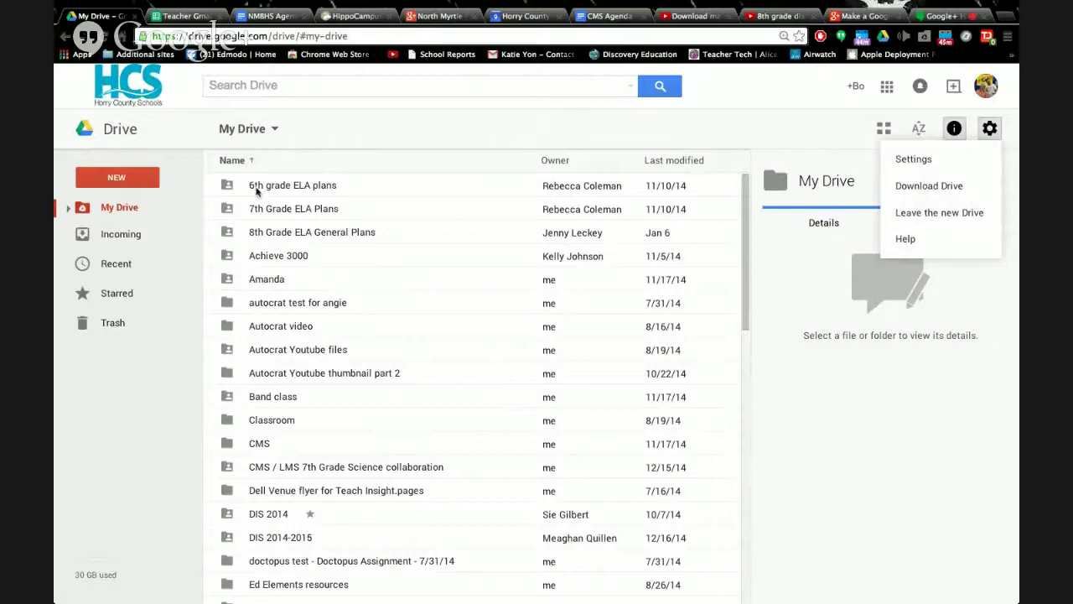
pyautogui.click(190, 154)
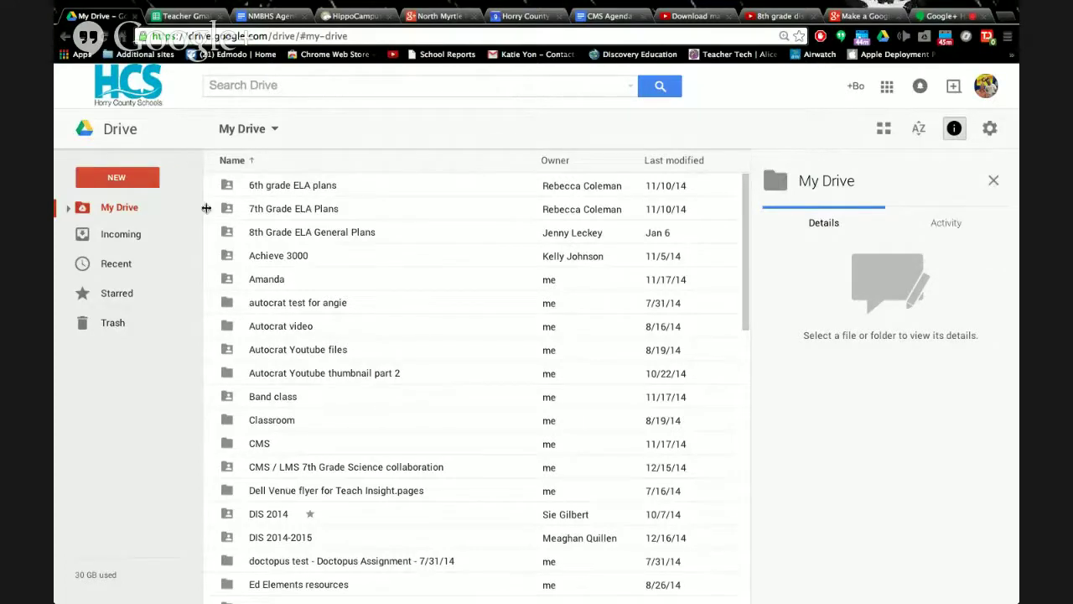
# Create a new Google Form from My Drive
pyautogui.click(132, 184)
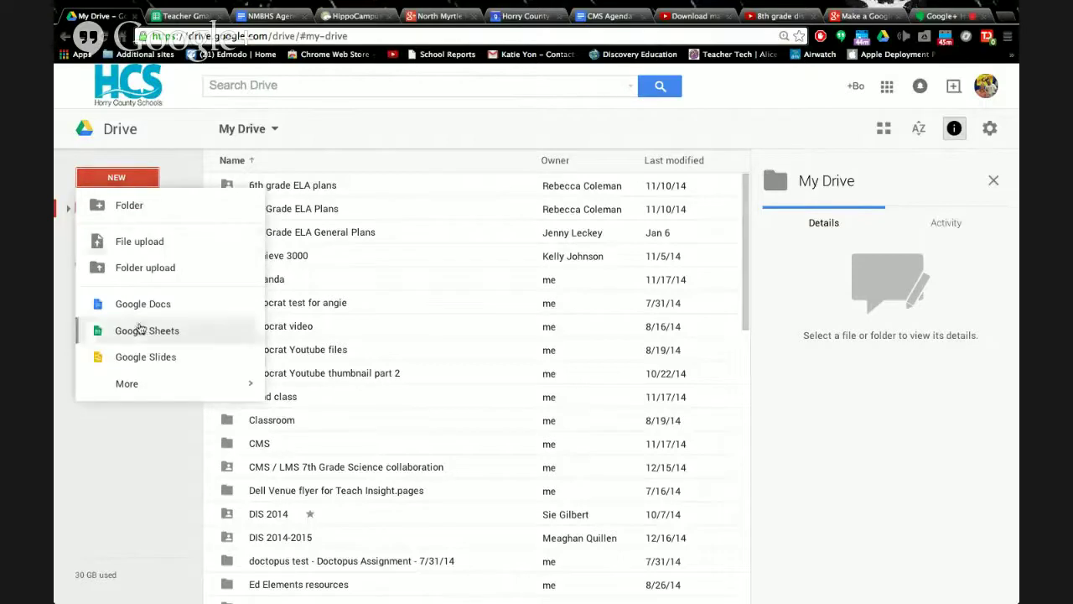
pyautogui.moveTo(147, 386)
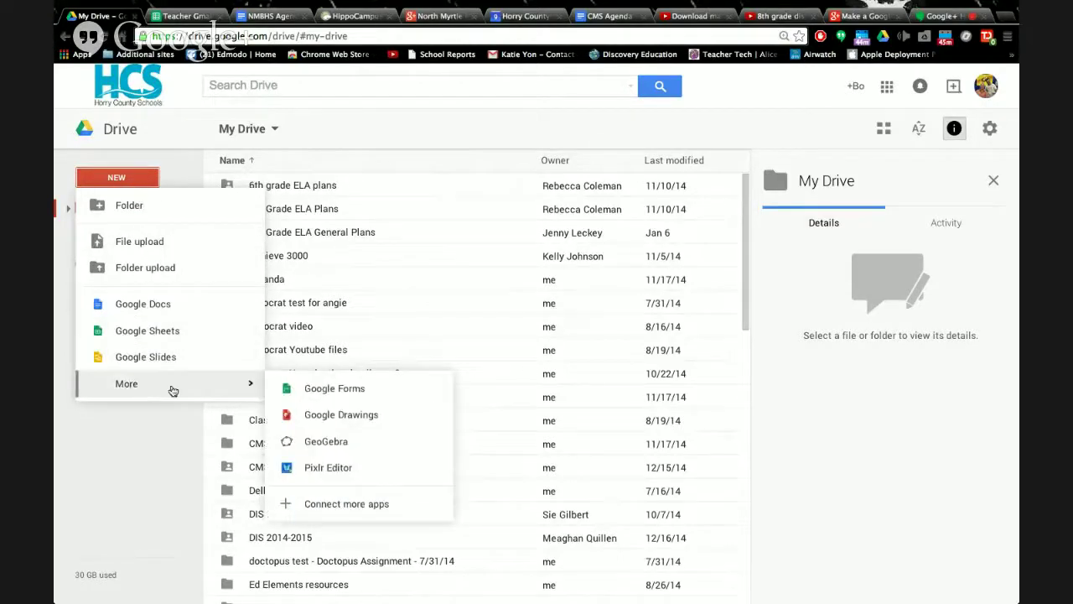
pyautogui.click(347, 392)
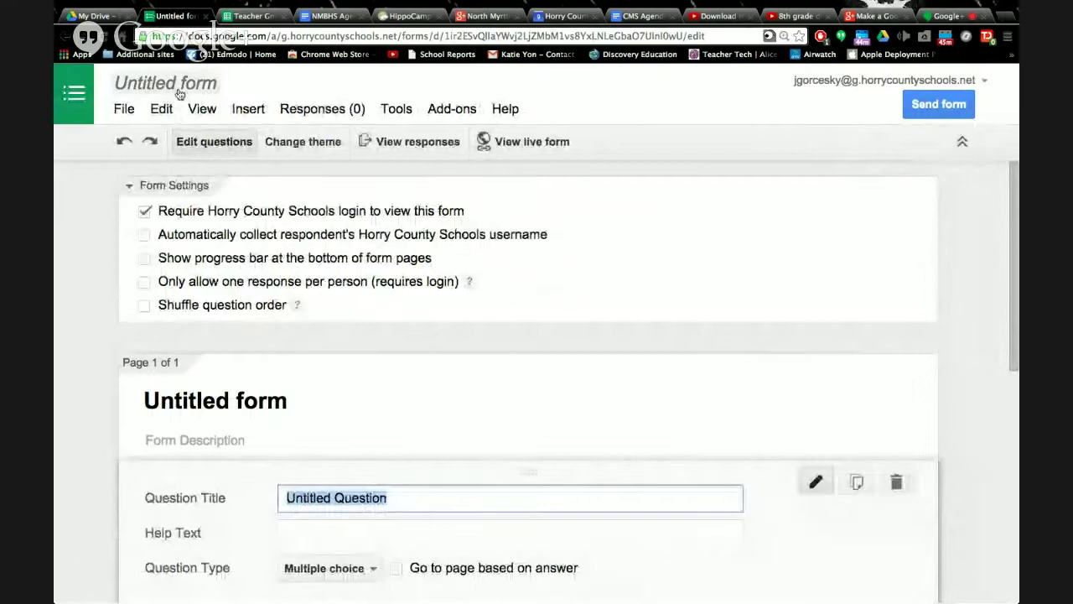
# Rename the untitled form as "Collect student emails"
pyautogui.click(181, 90)
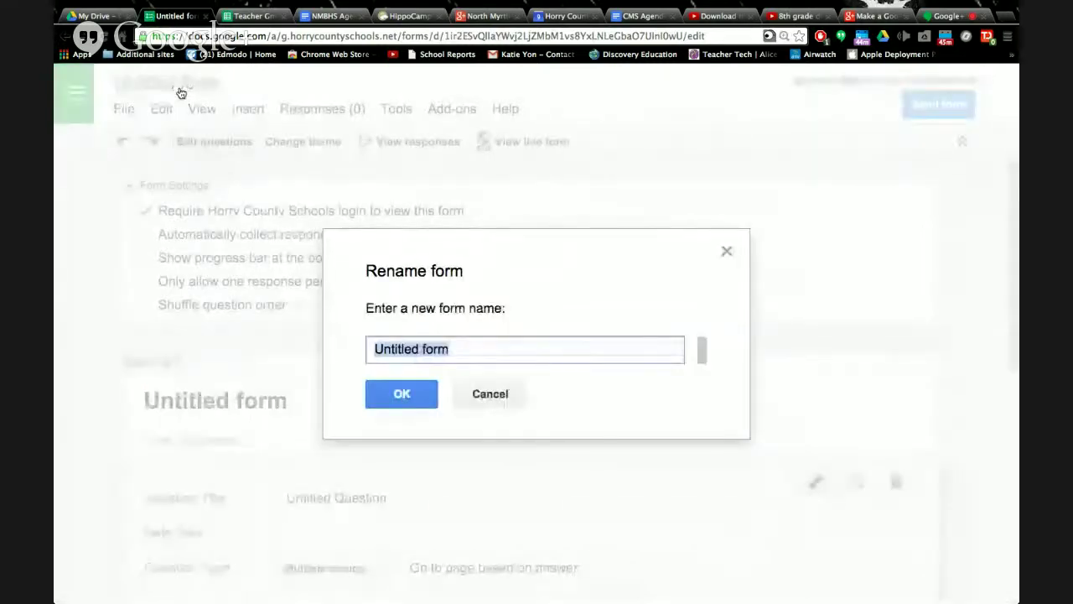
pyautogui.write('Co')
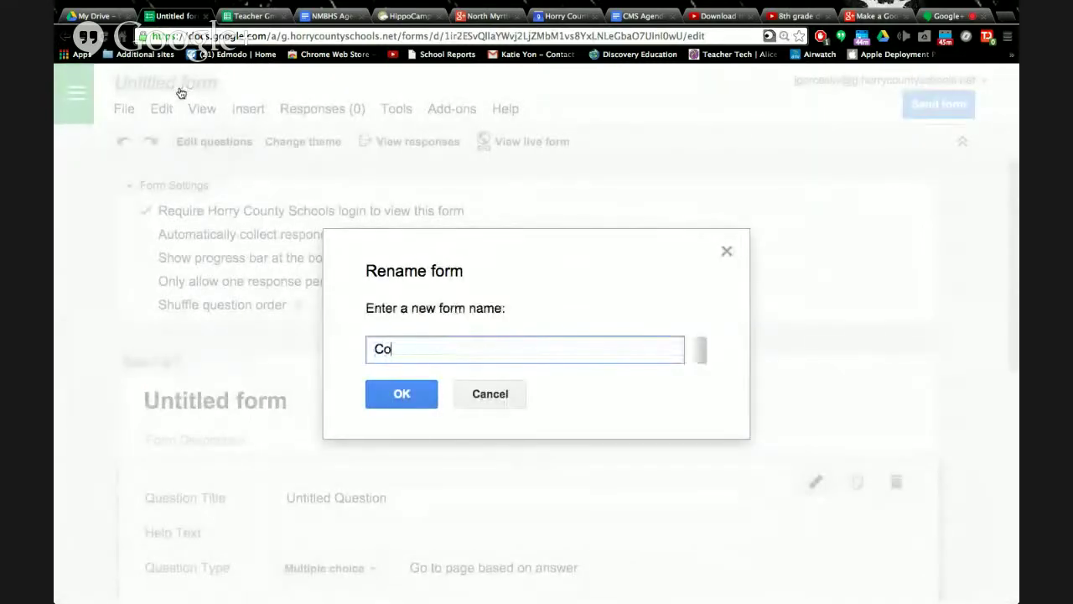
pyautogui.write('llect studen')
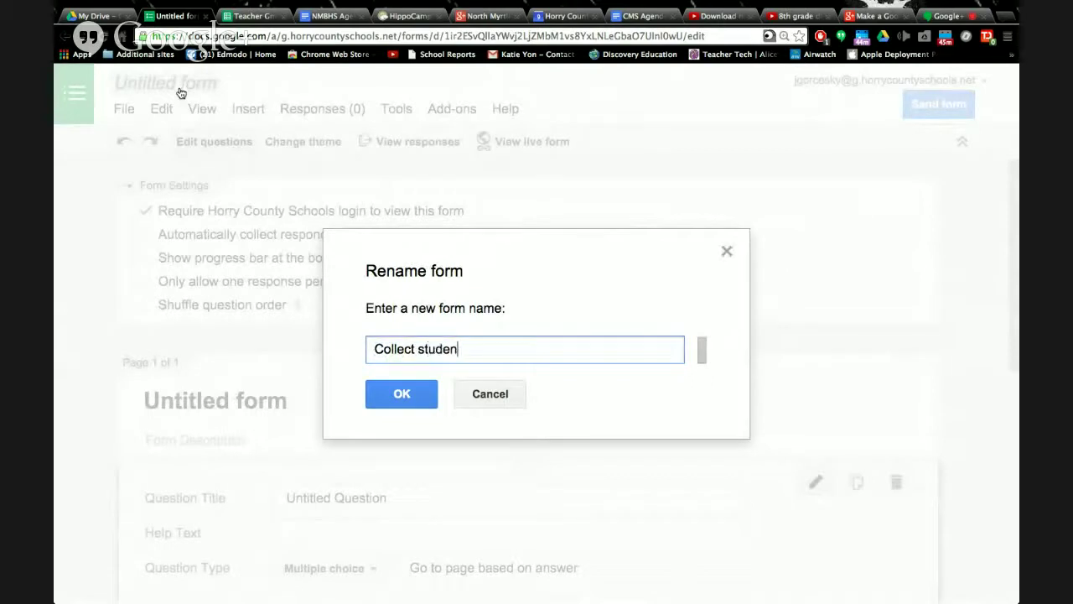
pyautogui.write('t emails')
pyautogui.click(384, 398)
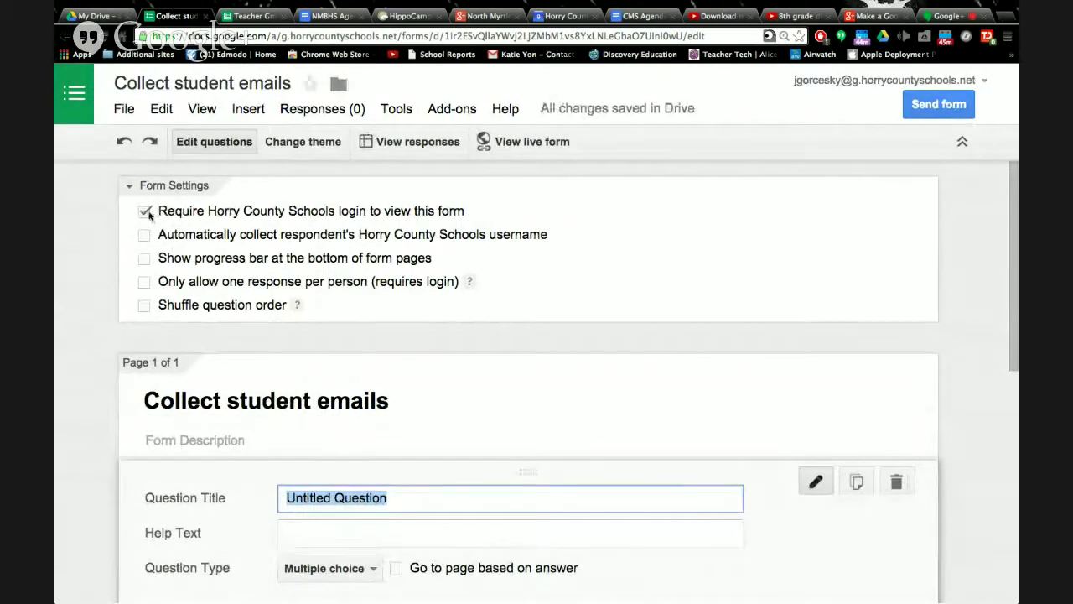
# Set the form to automatically collect respondents' Horry County Schools usernames and allow only one response per person
pyautogui.click(141, 240)
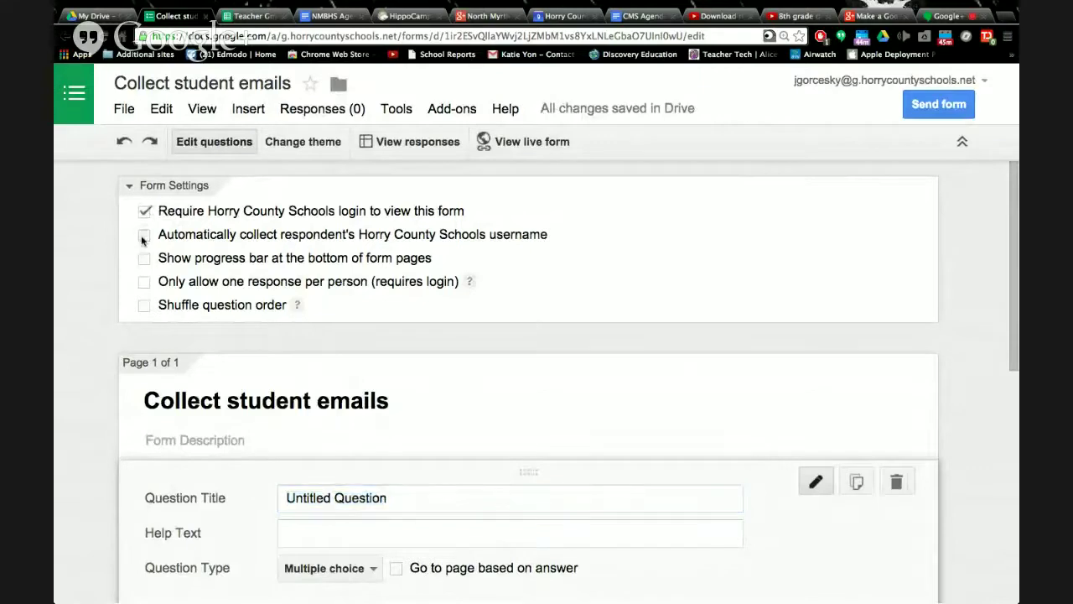
pyautogui.click(143, 238)
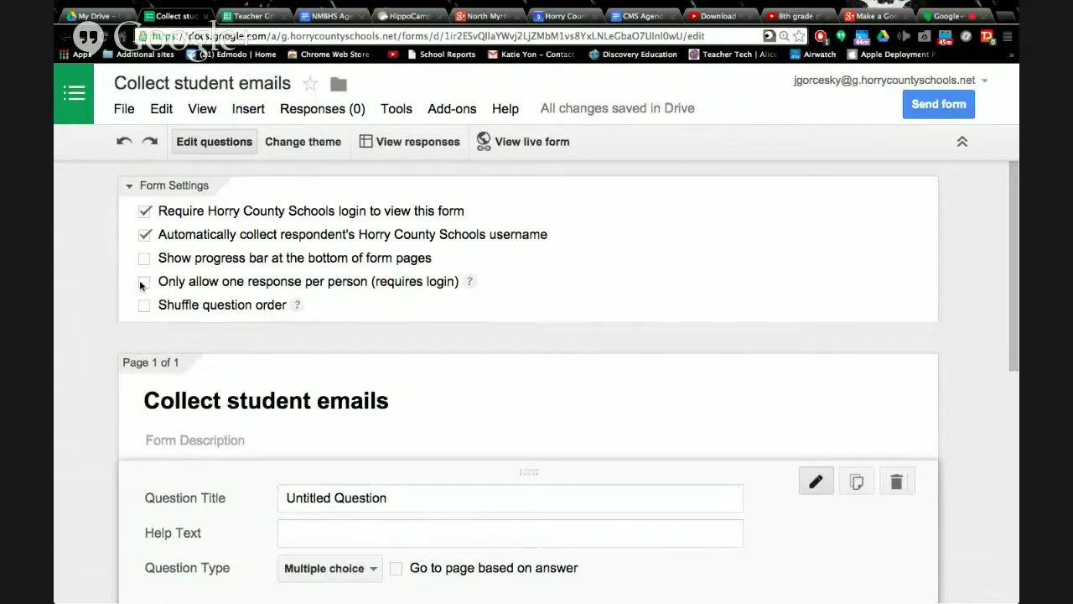
pyautogui.click(145, 282)
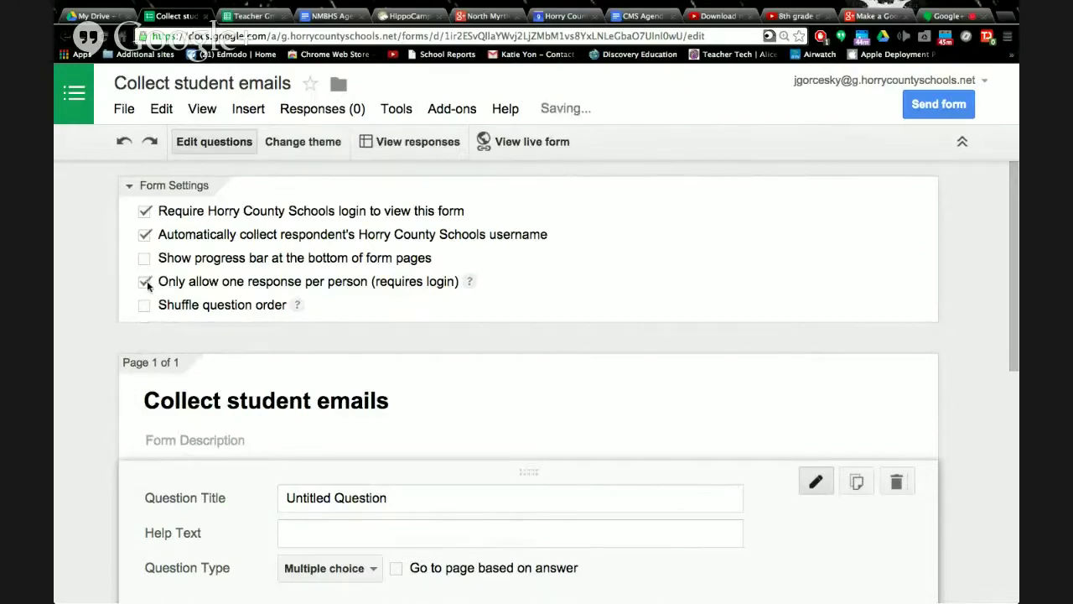
# Title the first question "What is your first name?" and set its question type to Text
pyautogui.scroll(-3, 346, 328)
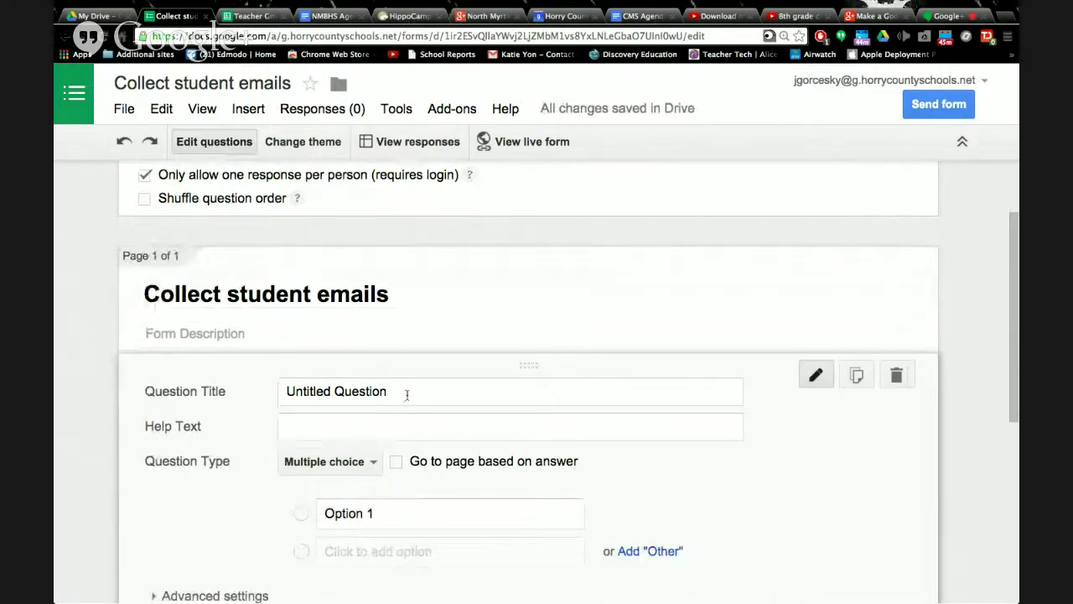
pyautogui.tripleClick(407, 394)
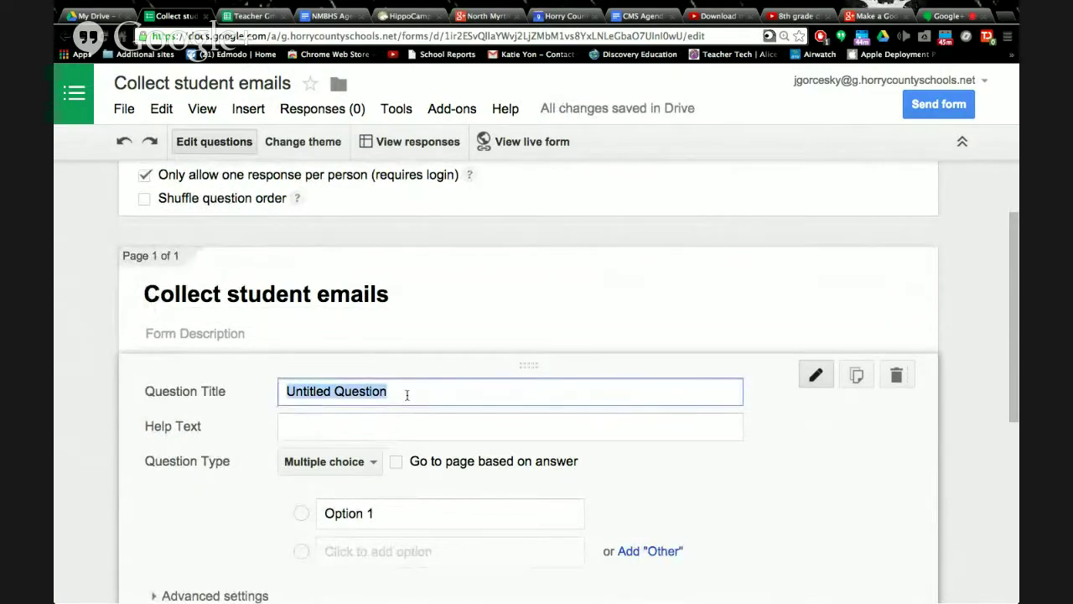
pyautogui.write('What is your')
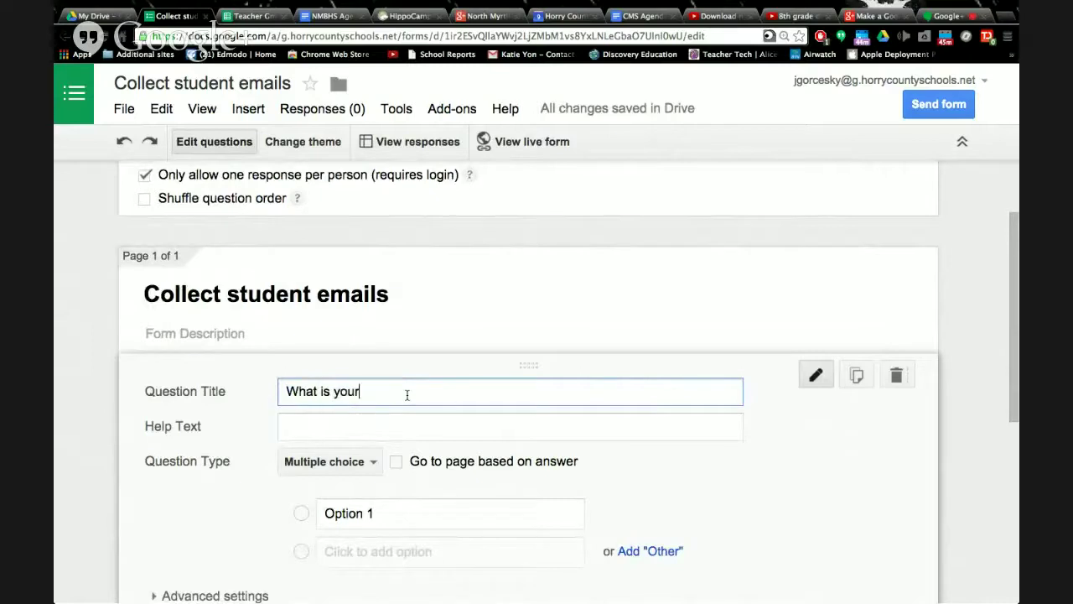
pyautogui.write(' first name?')
pyautogui.click(344, 462)
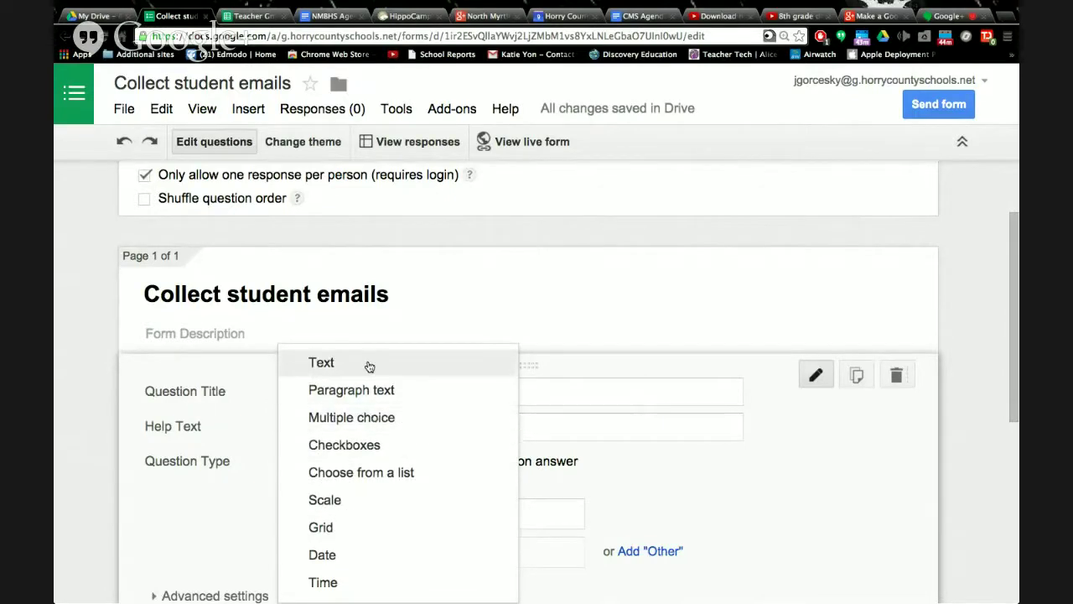
pyautogui.click(368, 362)
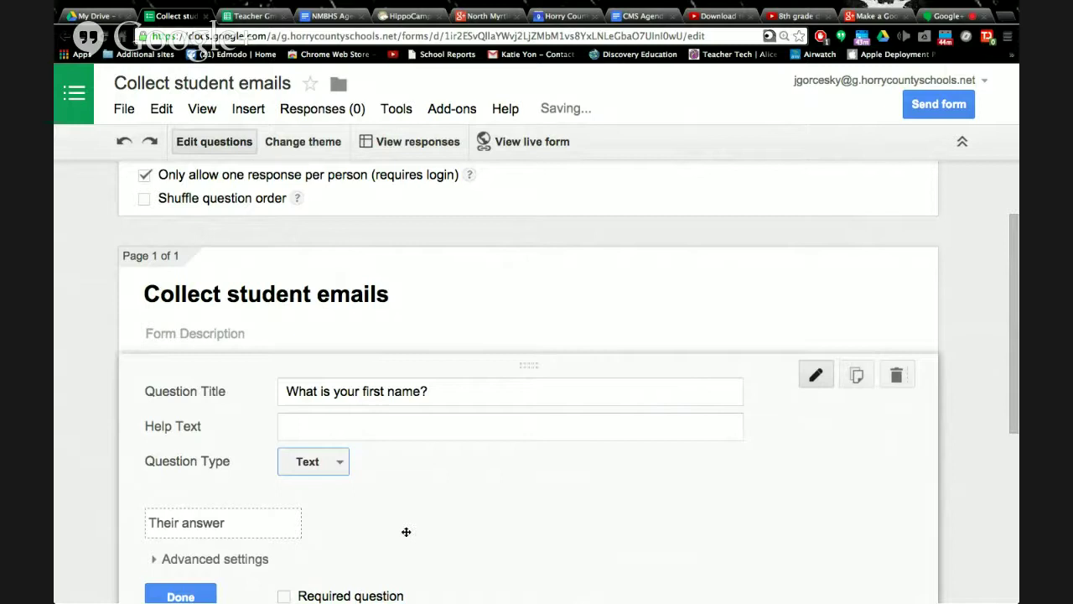
# Make the first-name question required and finish editing it
pyautogui.scroll(-3, 405, 533)
pyautogui.scroll(-1, 405, 535)
pyautogui.click(284, 403)
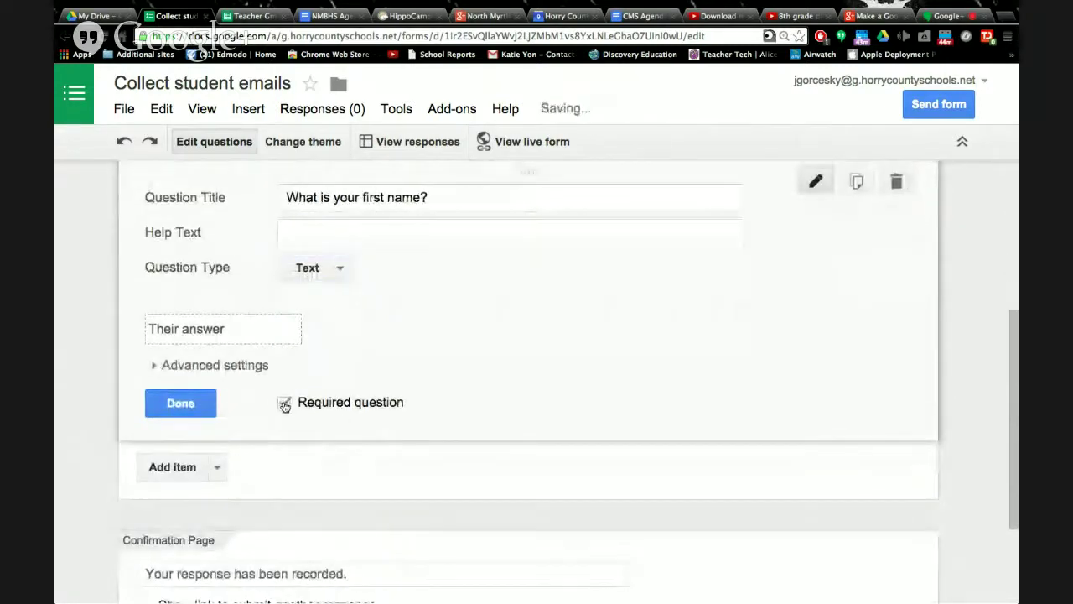
pyautogui.click(178, 403)
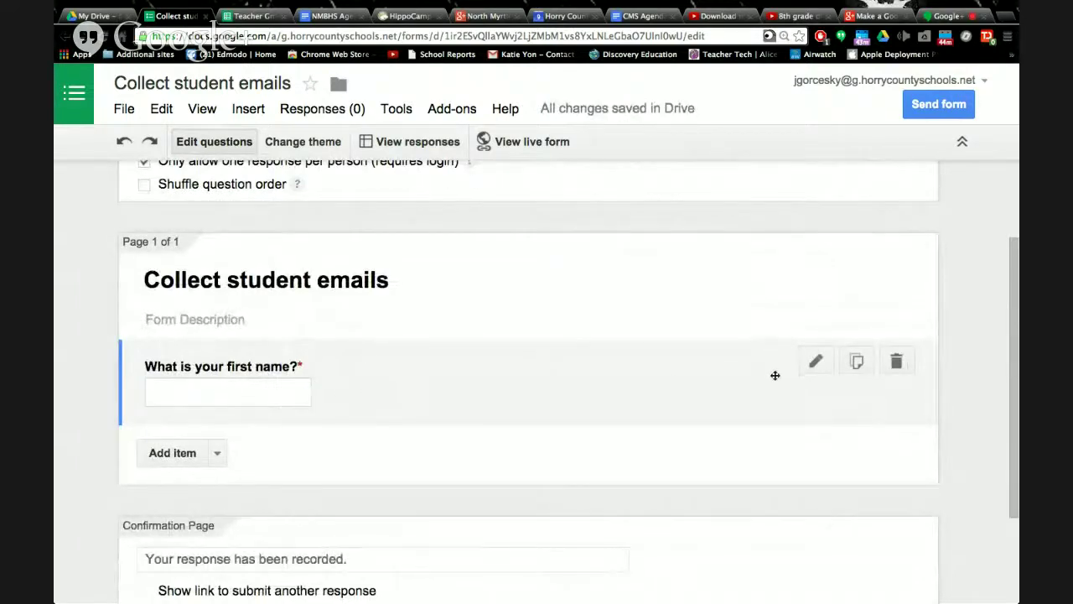
# Duplicate the first-name question, retitle the copy "What is your last name?" and finish editing it
pyautogui.click(858, 362)
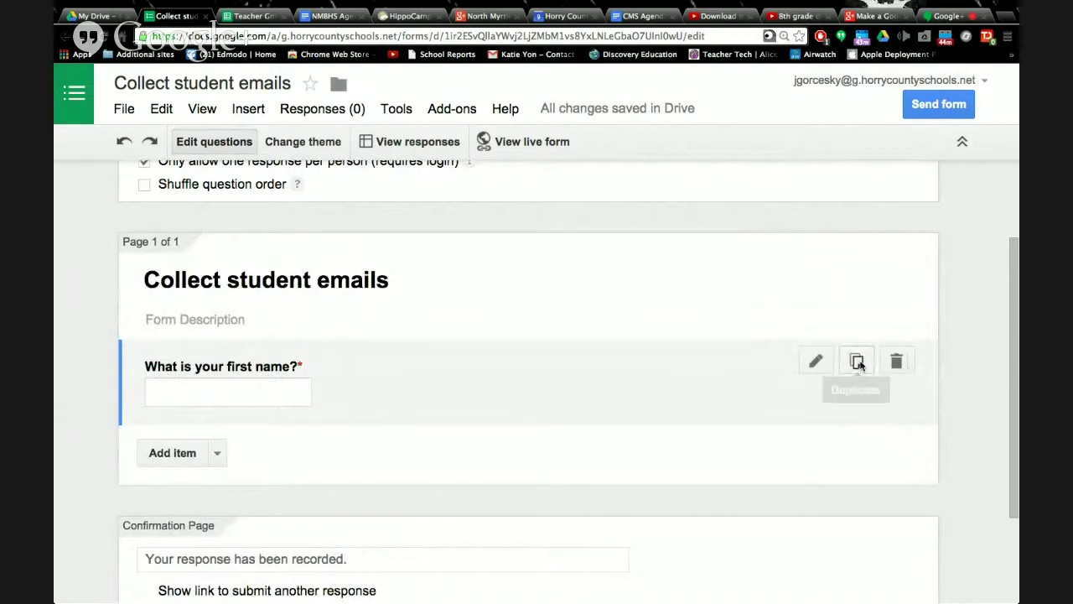
pyautogui.click(383, 464)
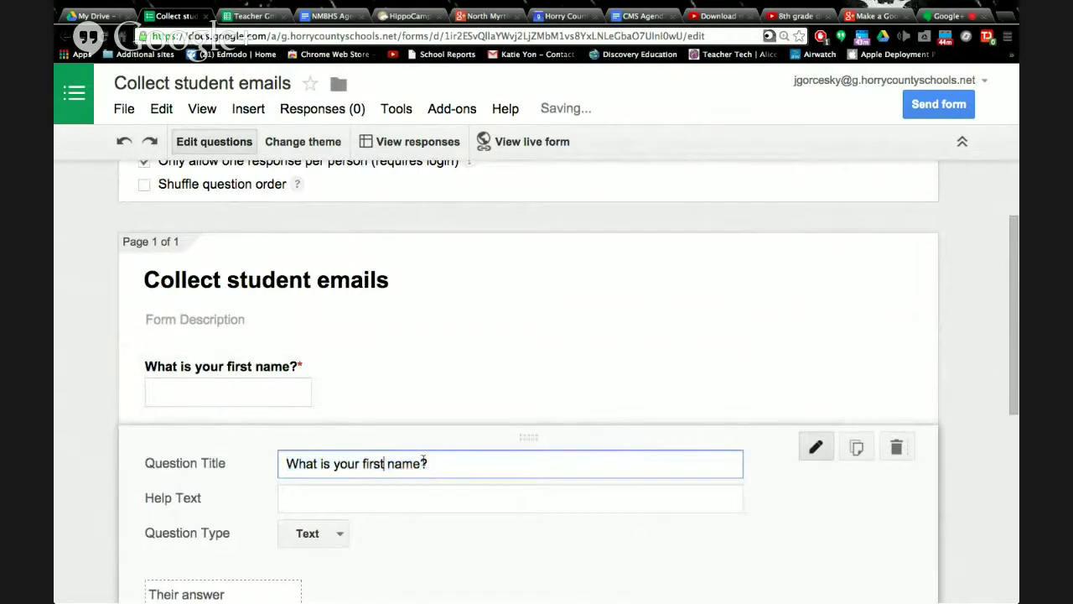
pyautogui.press('BackSpace')
pyautogui.press('BackSpace')
pyautogui.press('BackSpace')
pyautogui.press('BackSpace')
pyautogui.press('BackSpace')
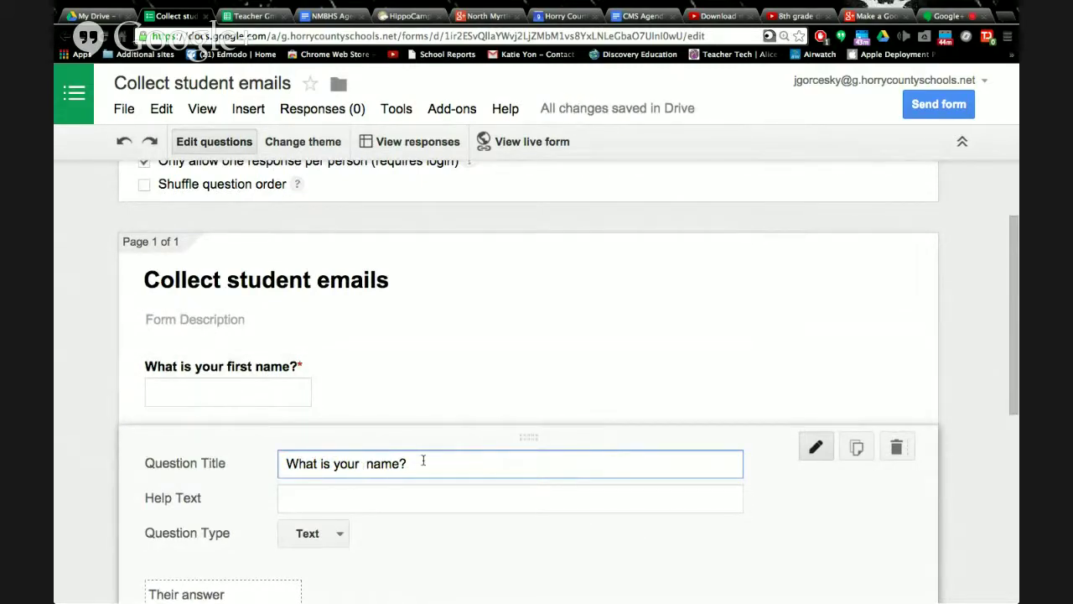
pyautogui.write('last')
pyautogui.scroll(-2, 423, 463)
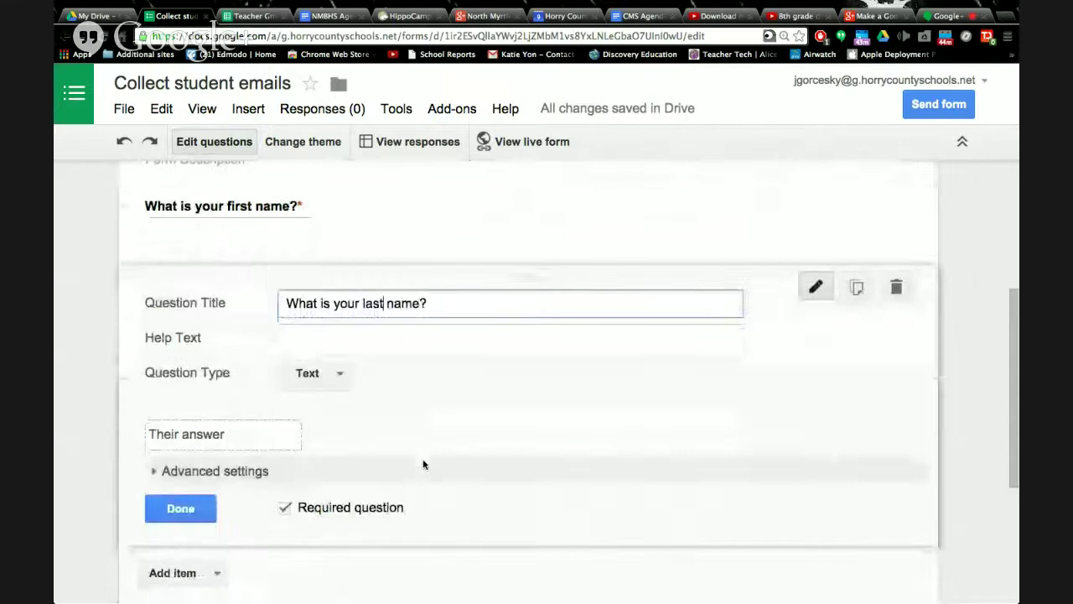
pyautogui.click(181, 510)
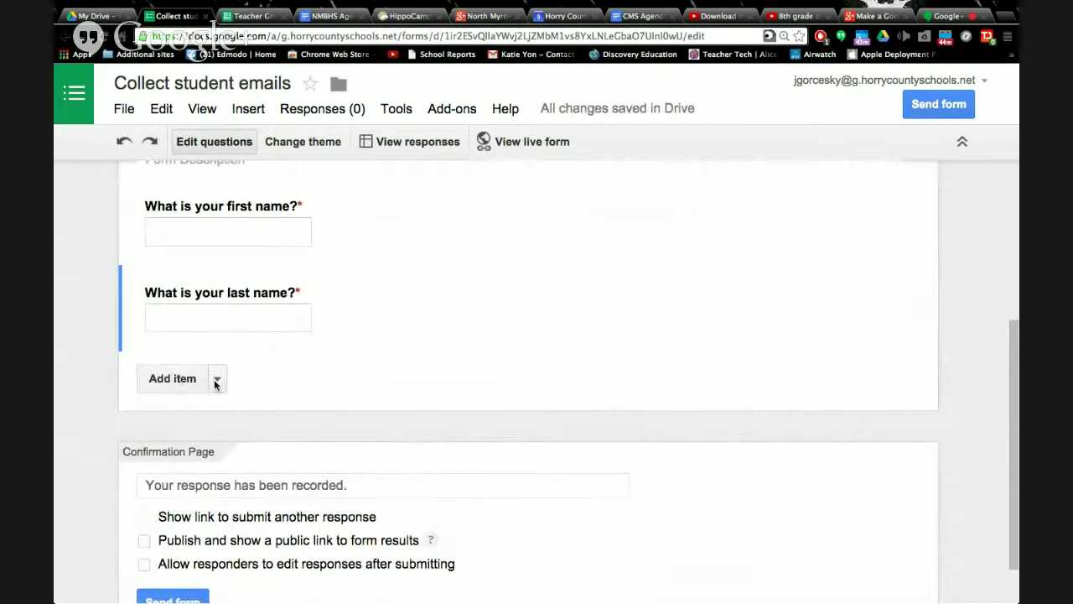
# Add a multiple-choice question titled "What block/period do I have you?" below the last-name question
pyautogui.click(215, 381)
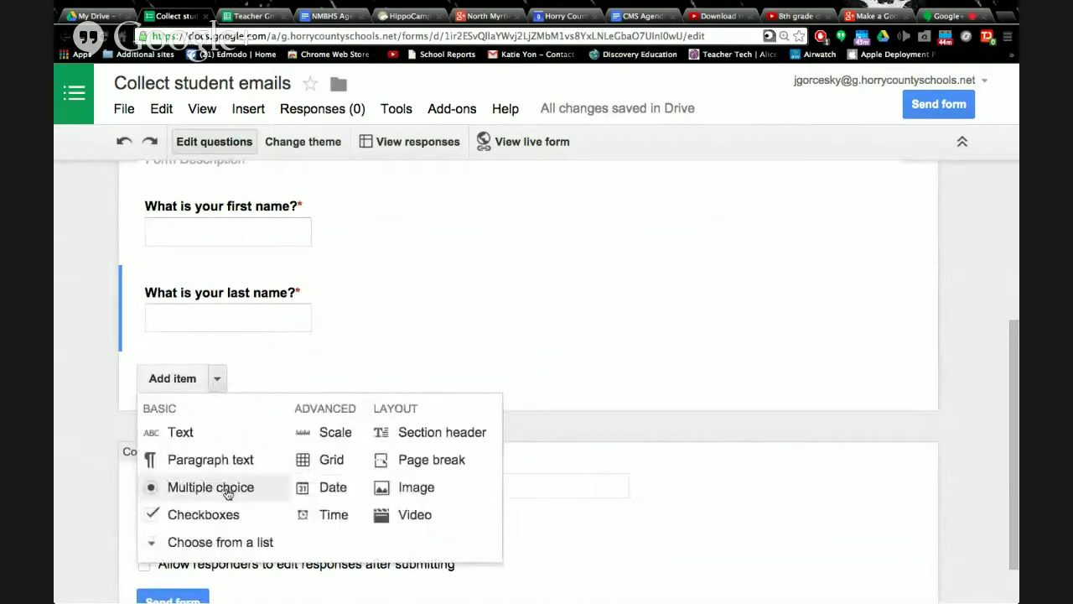
pyautogui.click(228, 494)
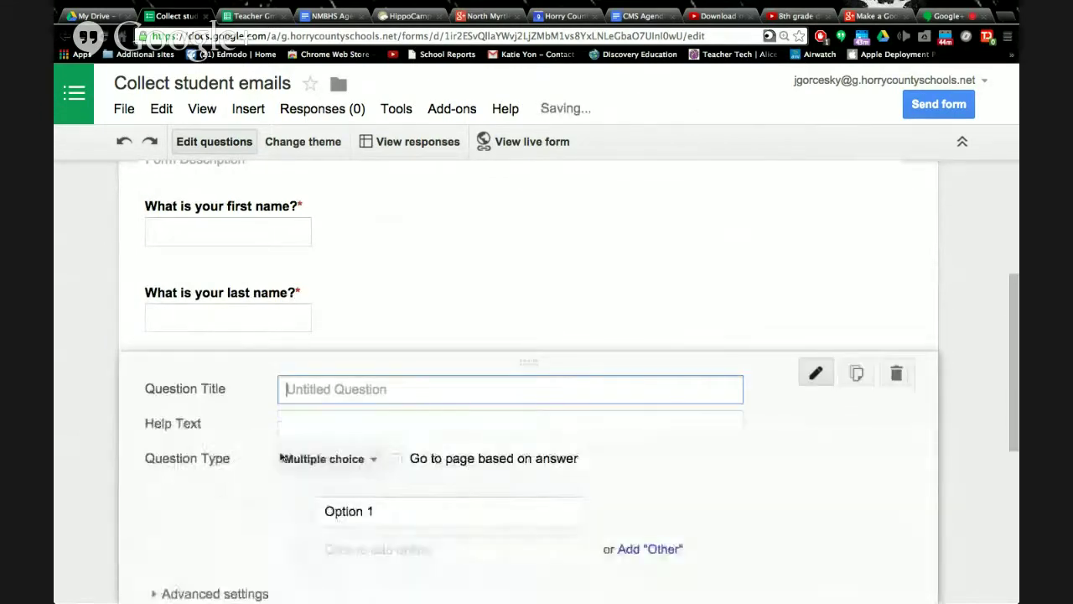
pyautogui.write('What ')
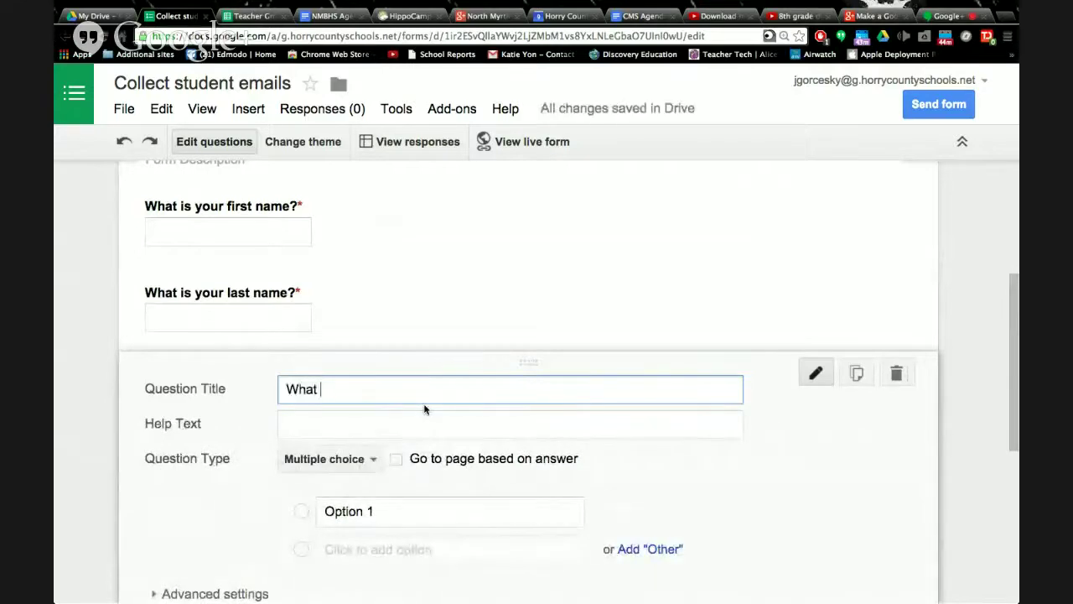
pyautogui.write('block/period do I ')
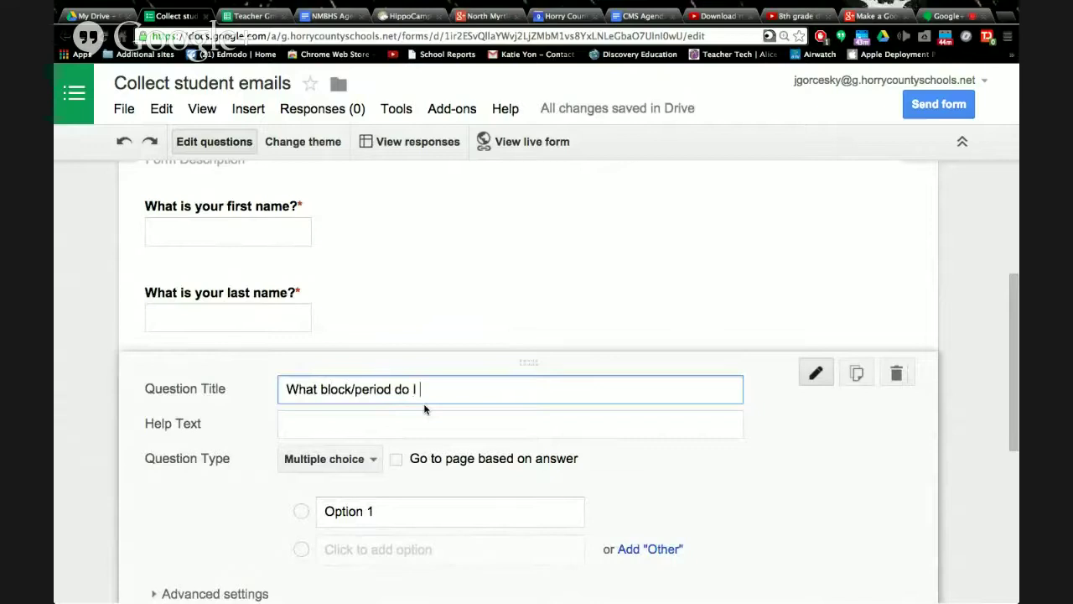
pyautogui.write('have you?')
# Enter "First block", "Second block" and "Third block" as the answer options of the block/period question
pyautogui.click(405, 511)
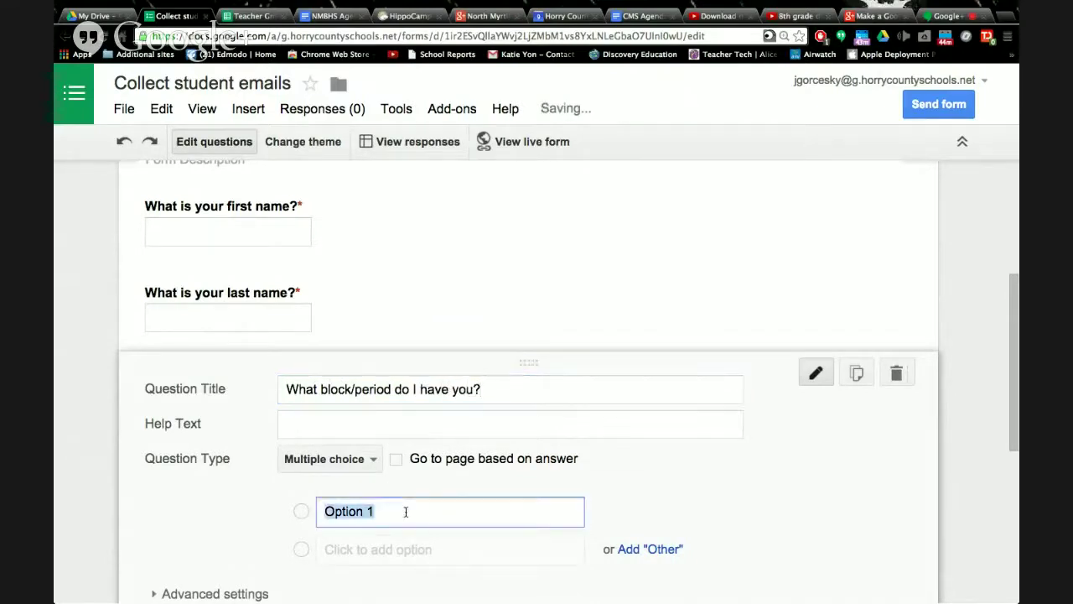
pyautogui.write('First block')
pyautogui.press('Return')
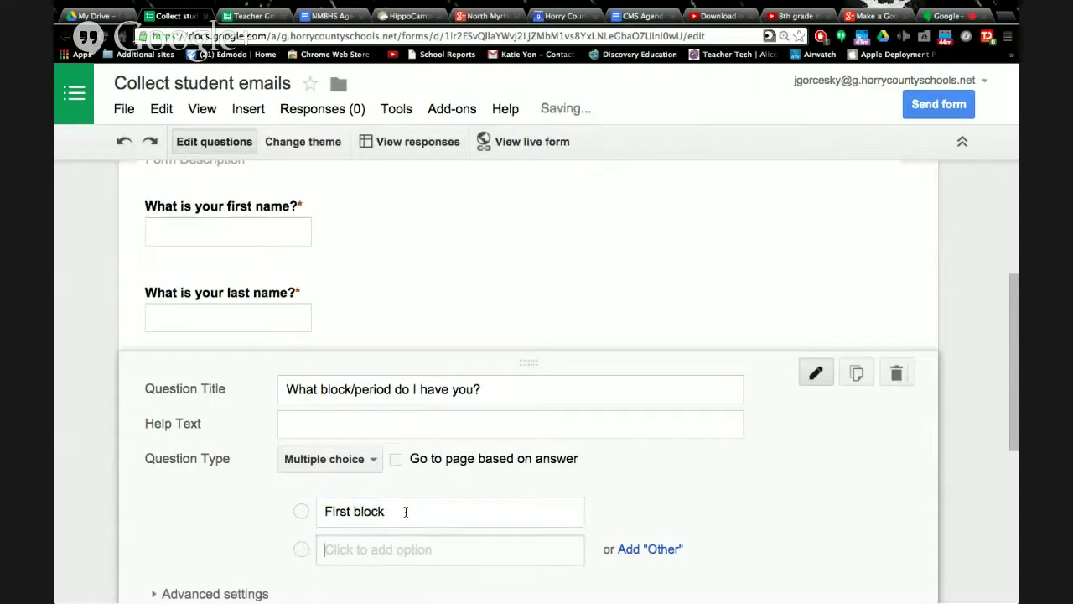
pyautogui.write('Se')
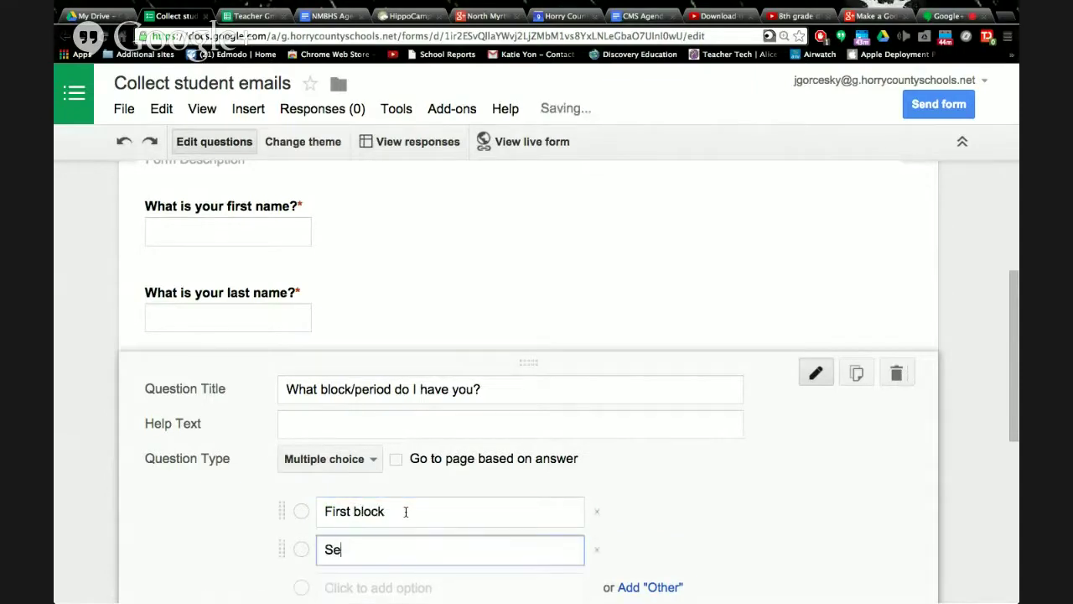
pyautogui.write('cond block')
pyautogui.press('Return')
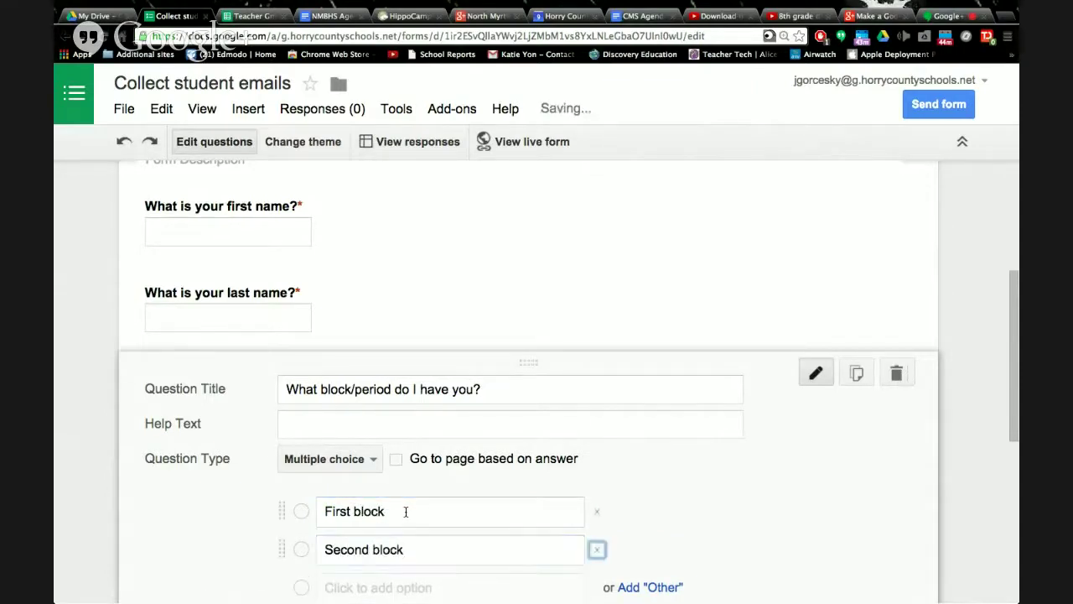
pyautogui.write('Thir')
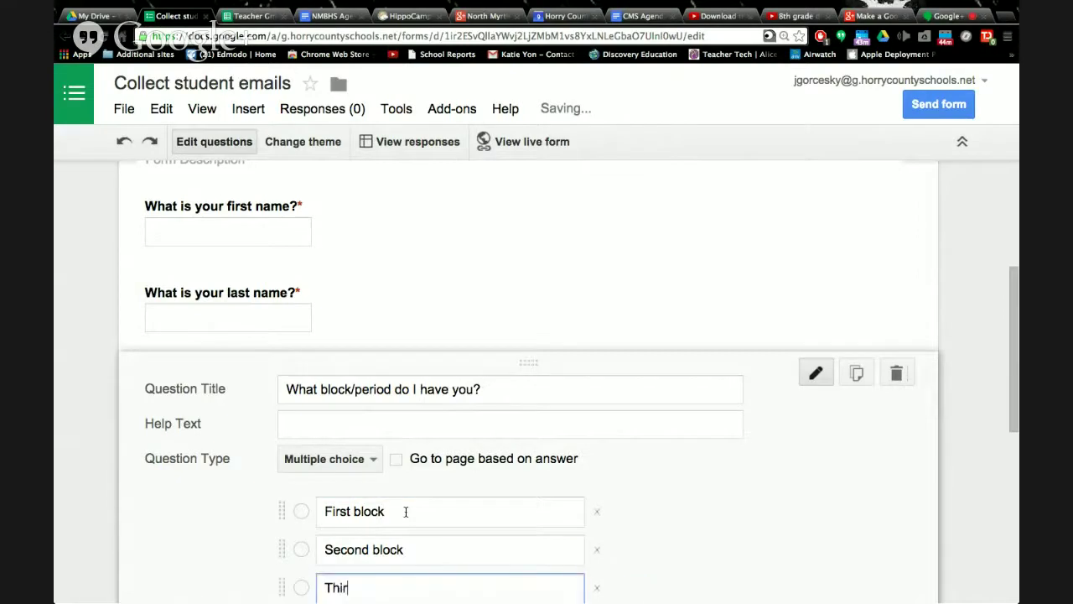
pyautogui.write('d block')
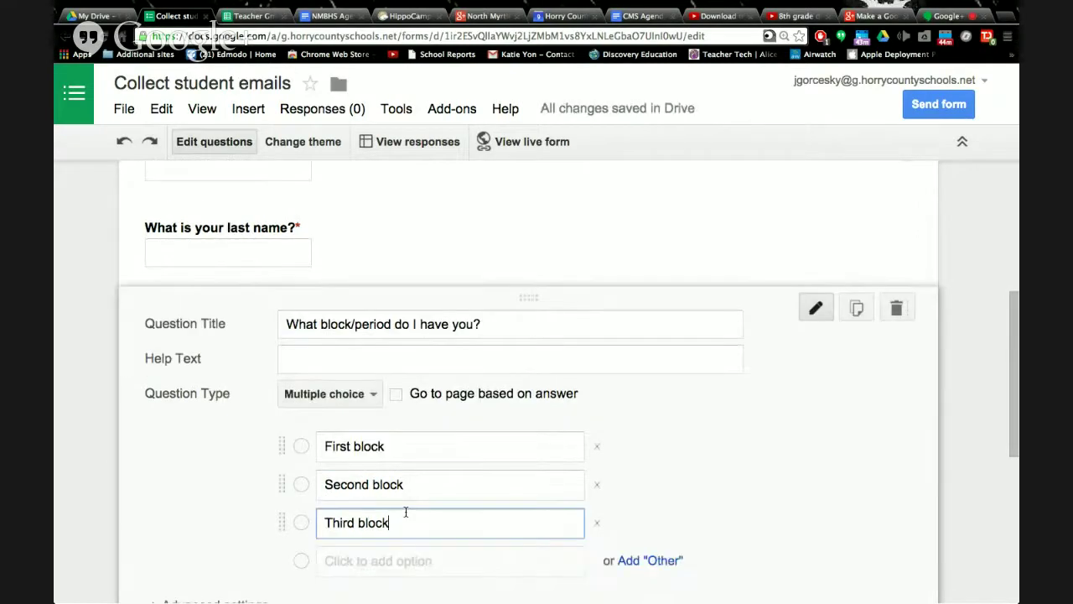
pyautogui.scroll(-3, 406, 512)
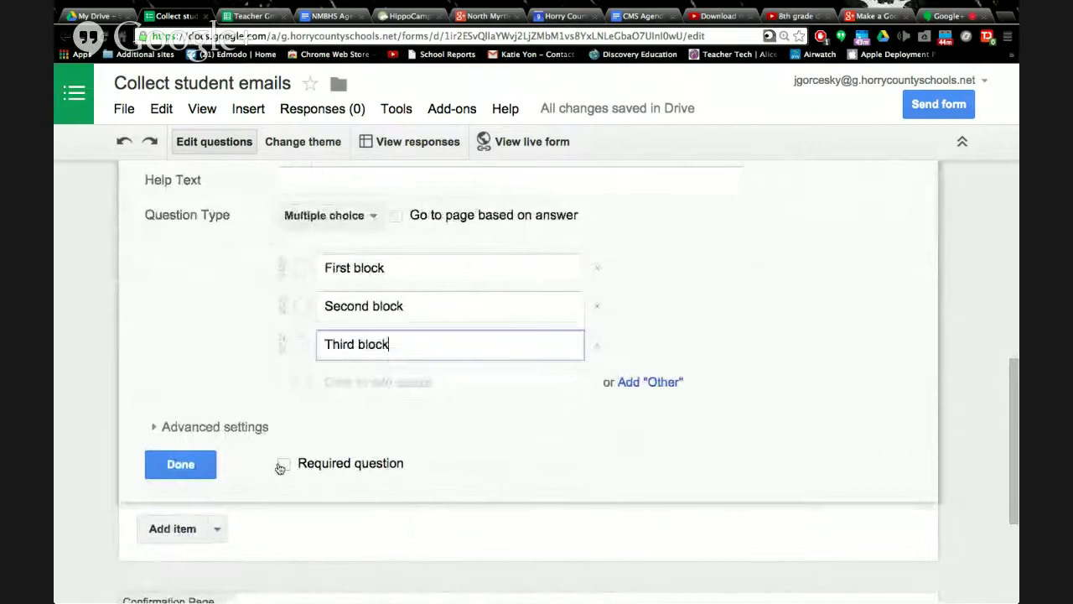
# Make the block/period question required and finish editing it
pyautogui.click(284, 464)
pyautogui.click(201, 463)
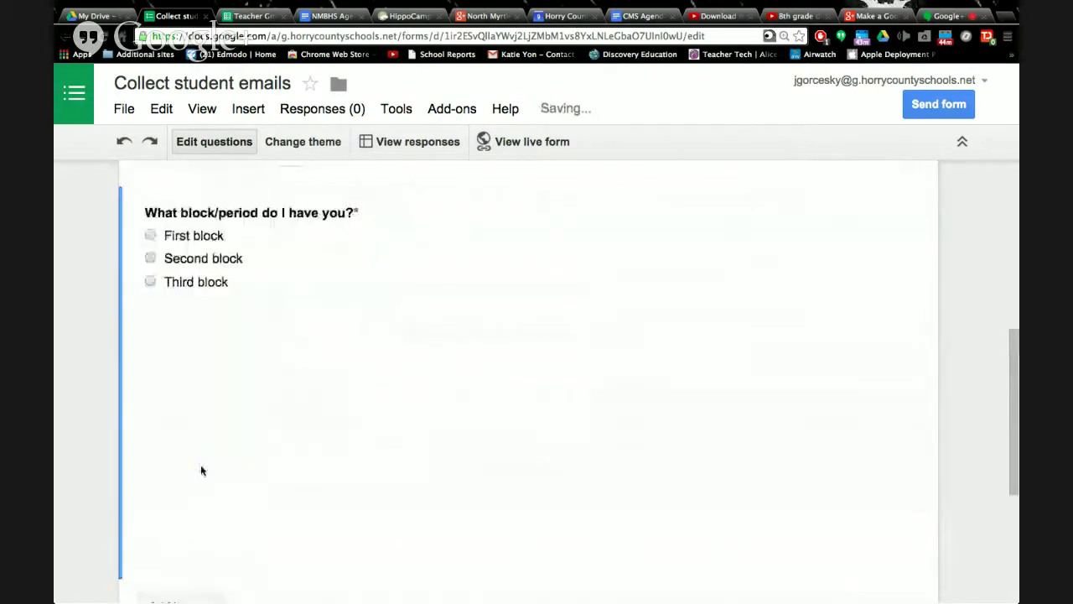
pyautogui.scroll(5, 469, 399)
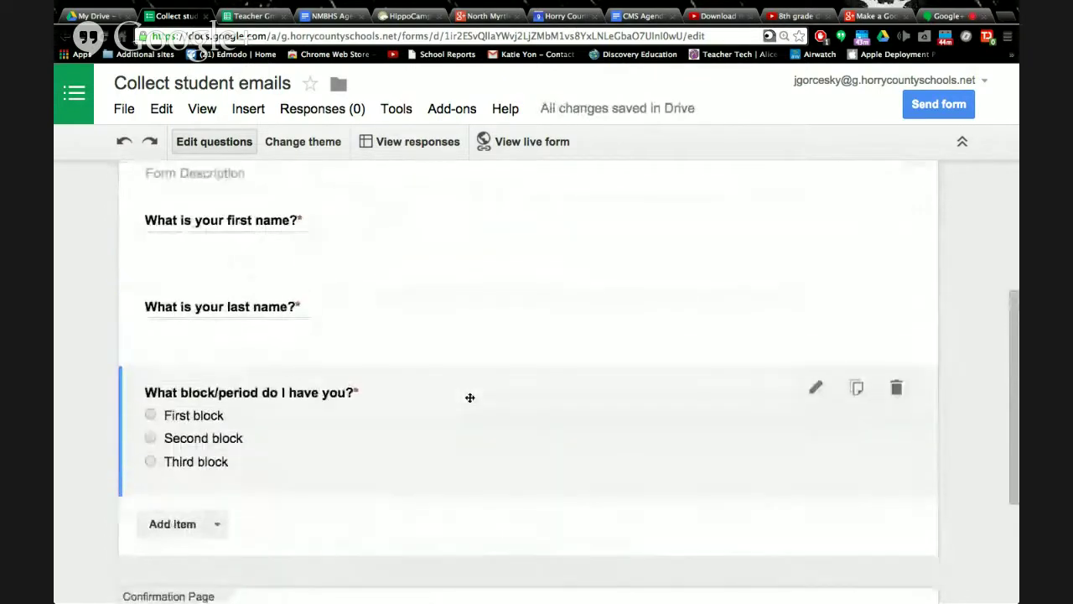
pyautogui.scroll(-3, 469, 398)
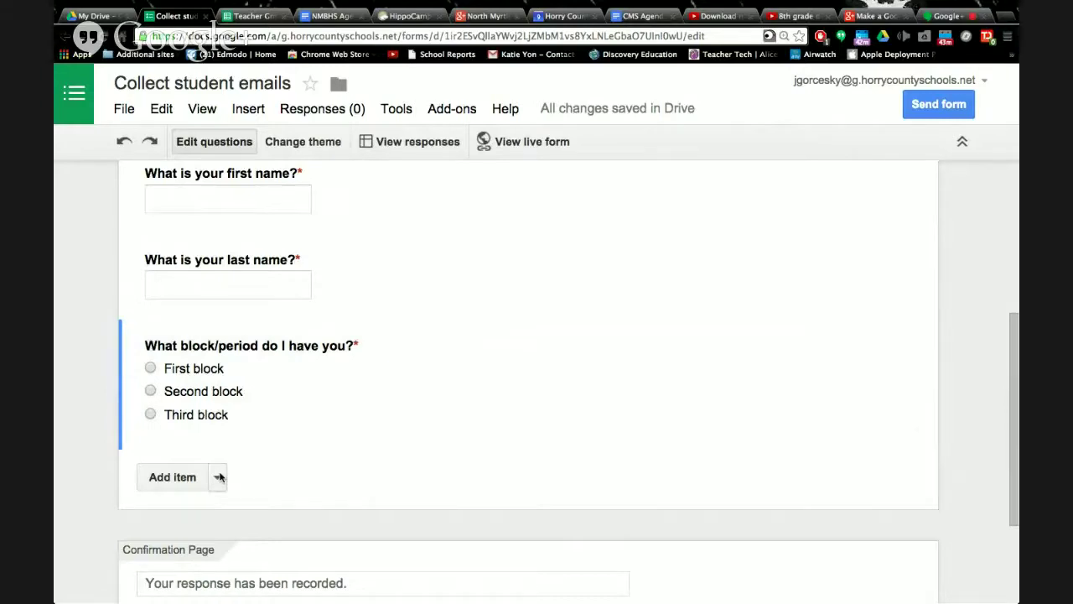
# On the form's confirmation page, allow responders to edit their responses after submitting
pyautogui.click(217, 477)
pyautogui.scroll(-4, 479, 426)
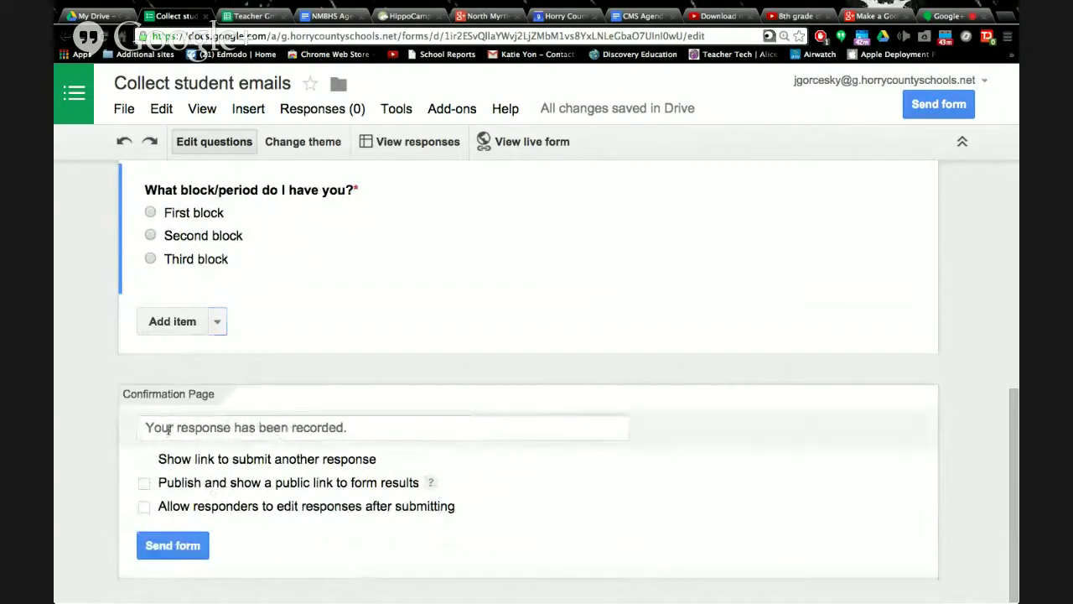
pyautogui.click(169, 430)
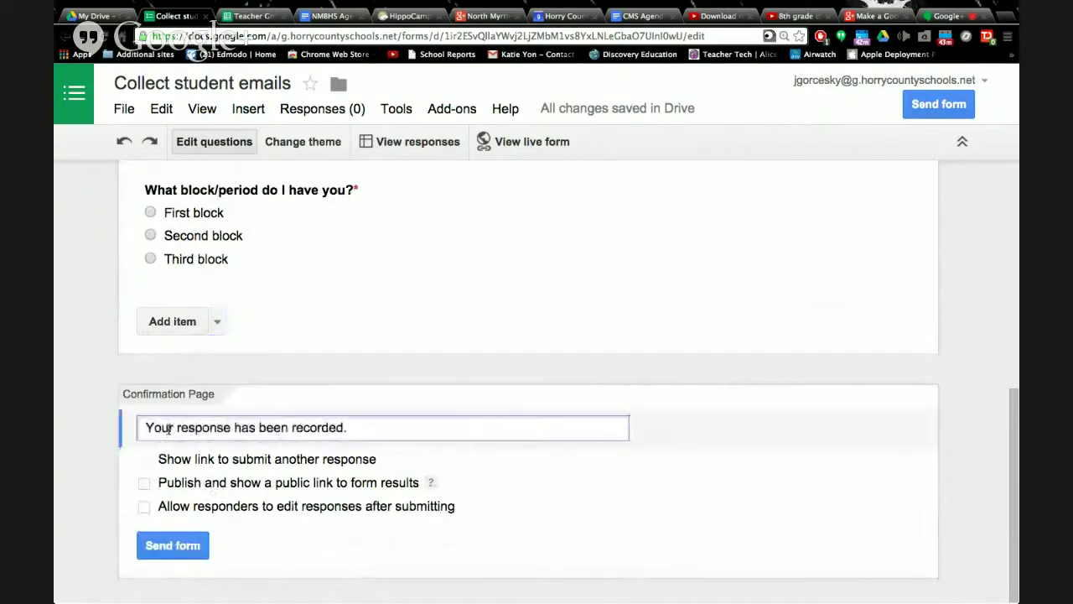
pyautogui.click(144, 508)
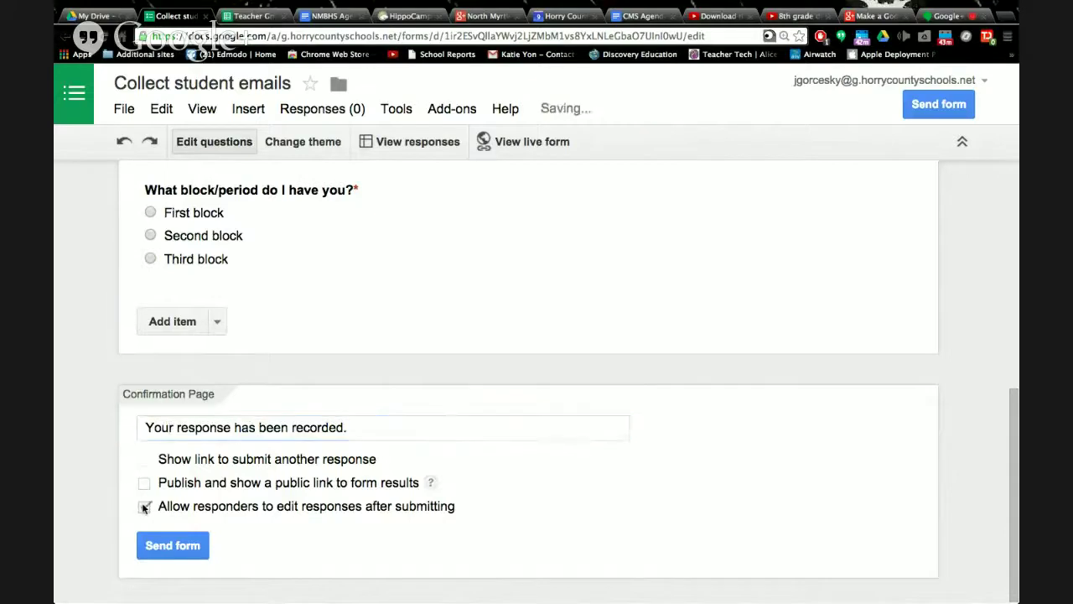
# Copy the form's share link from the send-form dialog and close the dialog
pyautogui.click(173, 546)
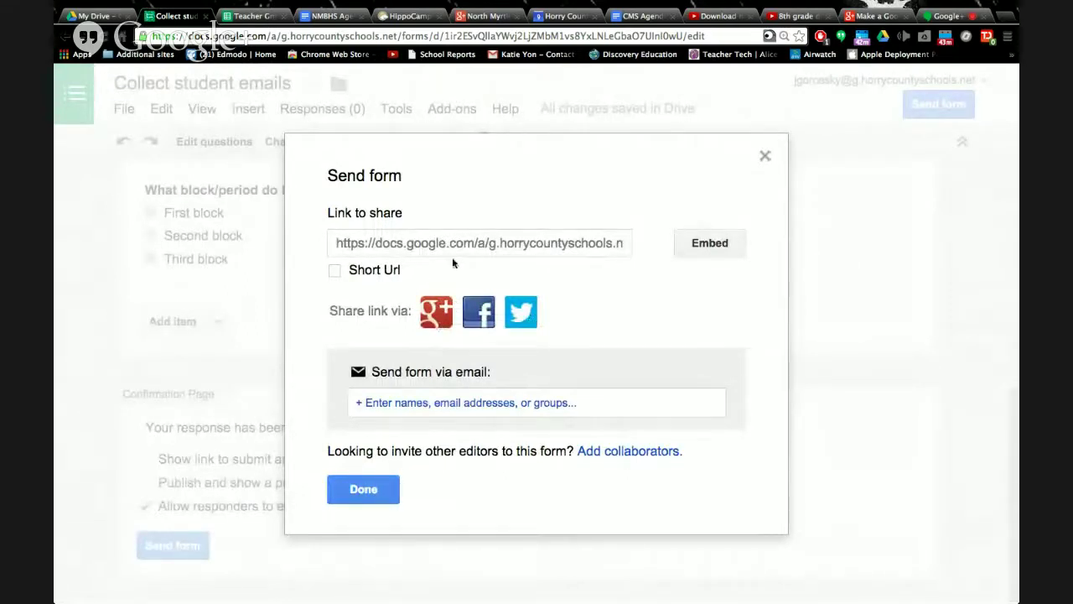
pyautogui.click(422, 240)
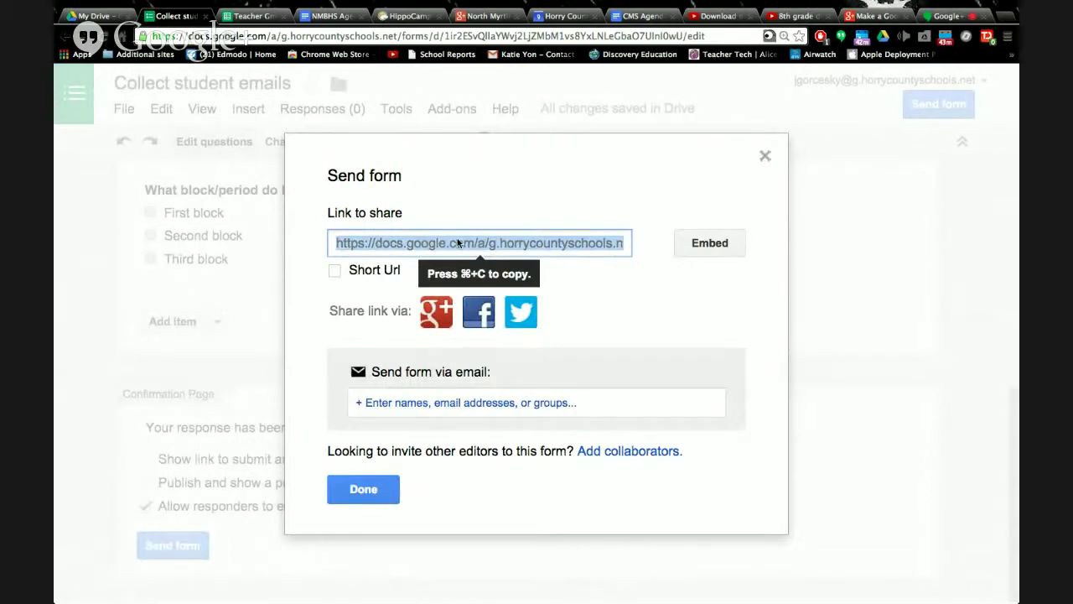
pyautogui.click(364, 480)
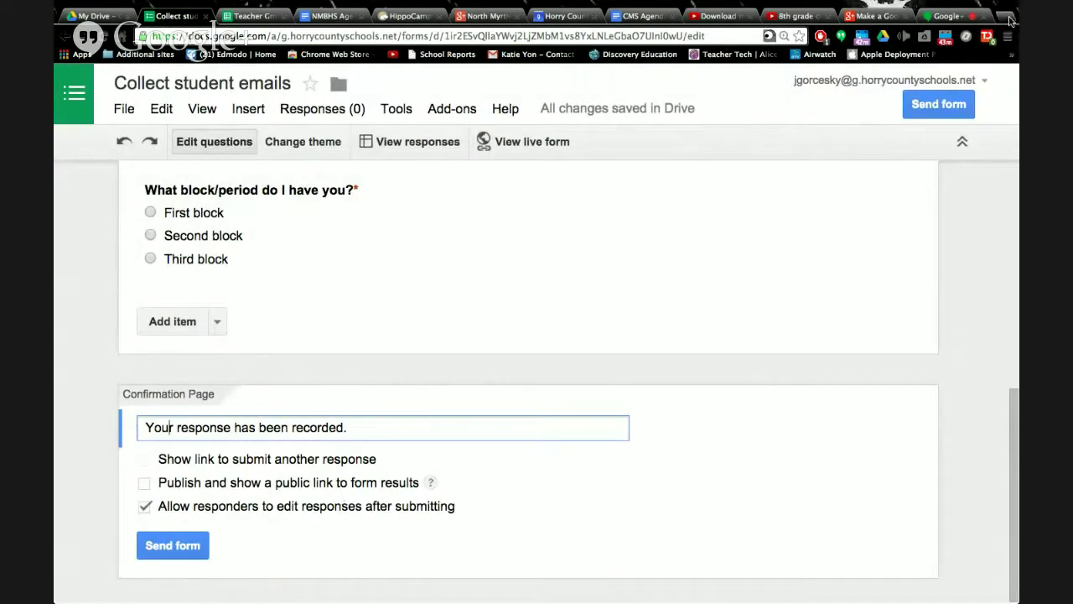
# Log in to Edmodo in a new browser tab and write a note reading "Please fill this out"
pyautogui.click(1008, 19)
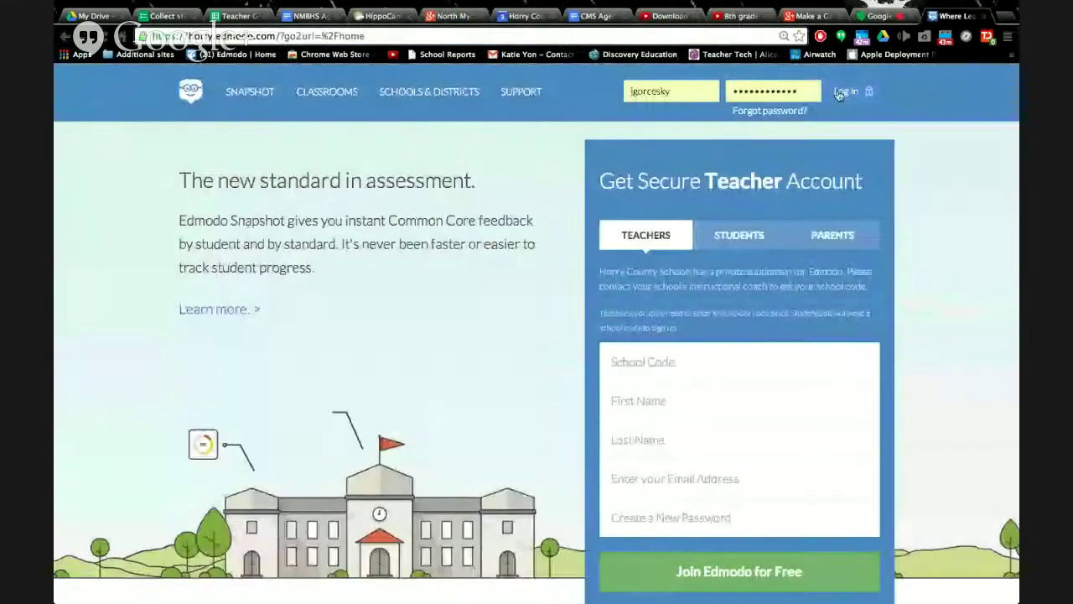
pyautogui.click(847, 93)
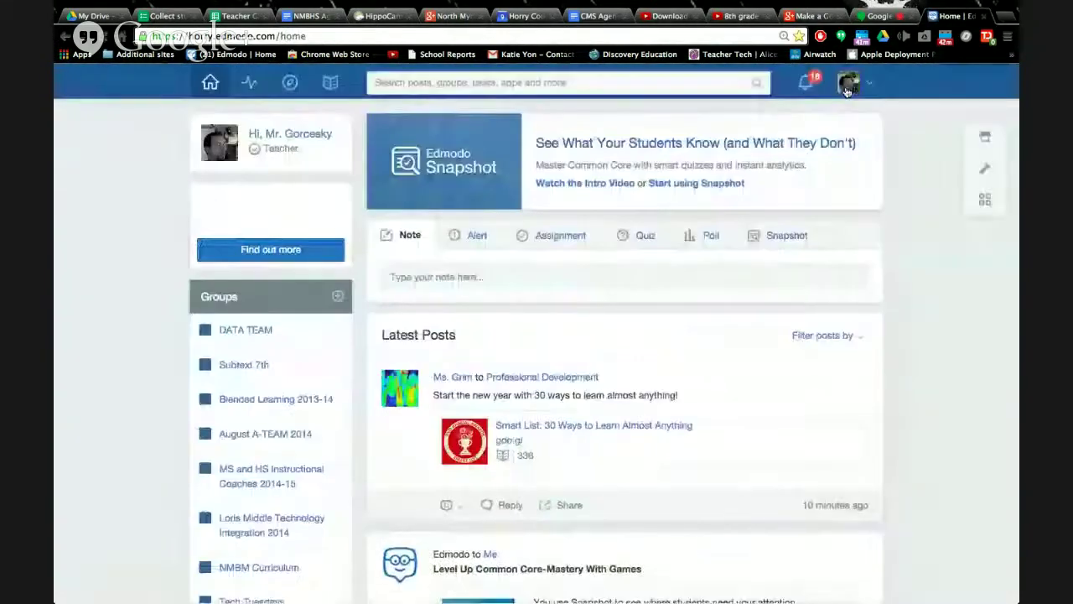
pyautogui.click(476, 278)
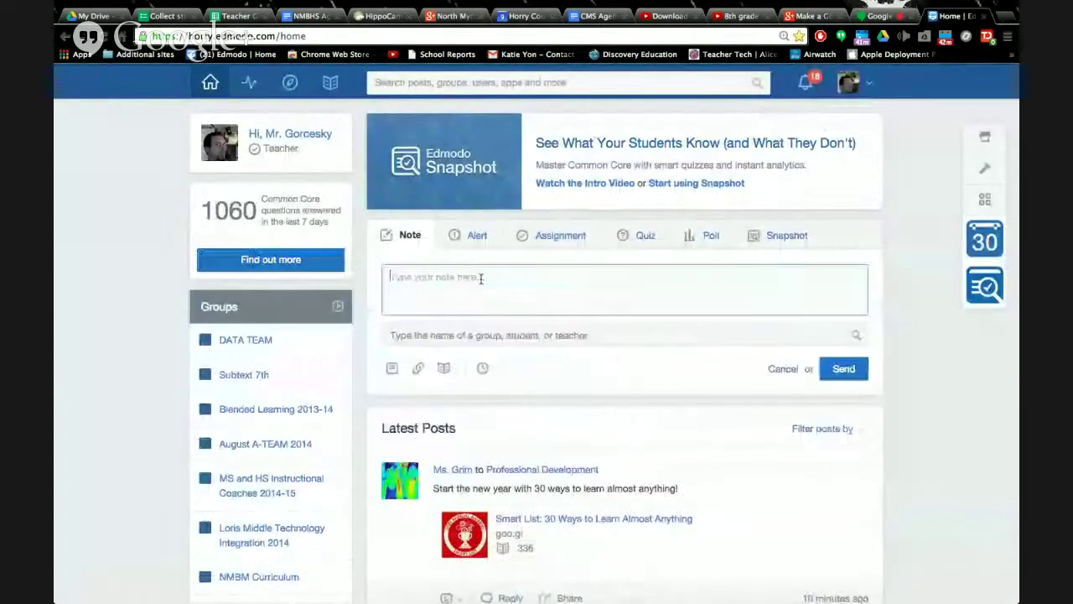
pyautogui.write('Please')
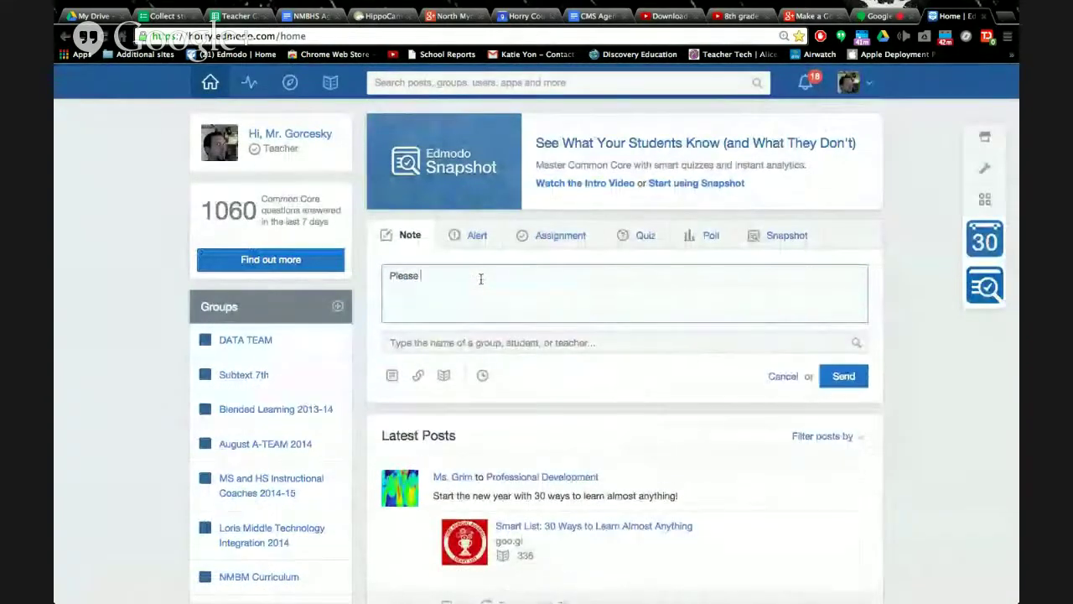
pyautogui.write(' fill this out')
# Attach the copied form link to the Edmodo note
pyautogui.click(418, 375)
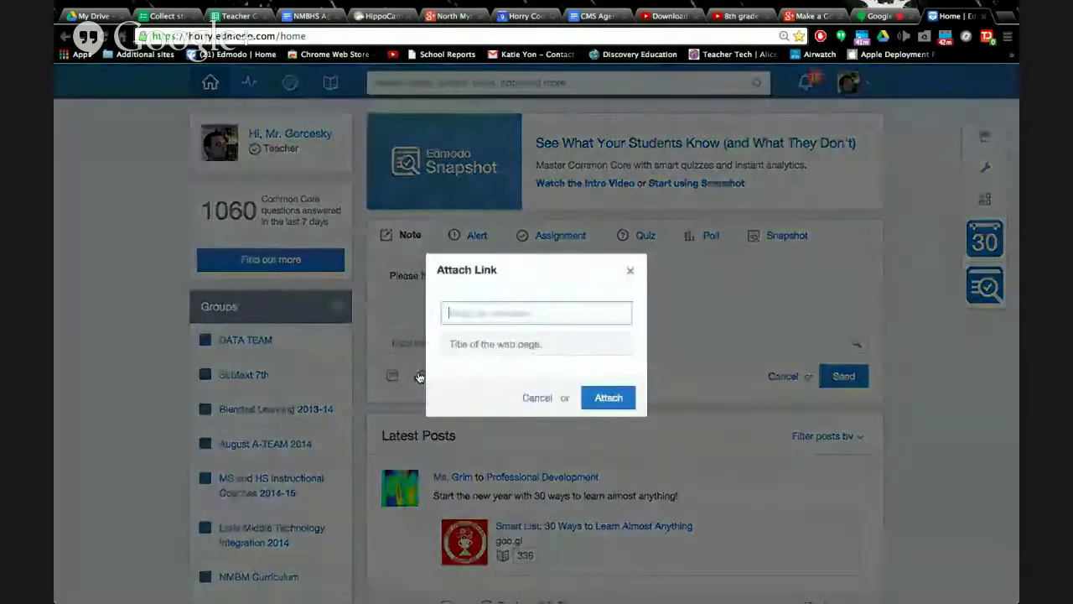
pyautogui.press('super+v')
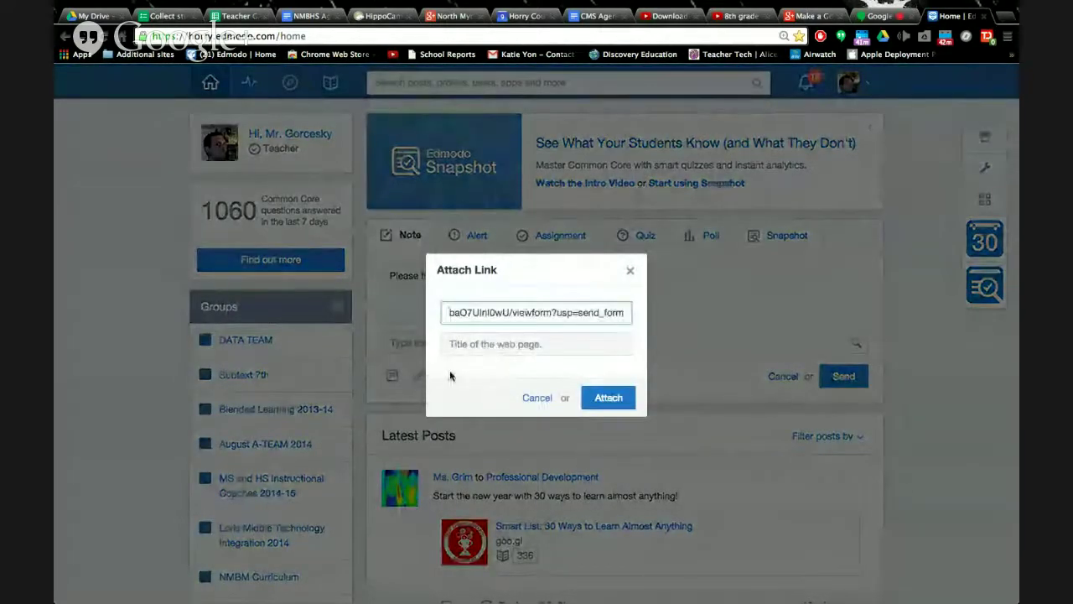
pyautogui.press('Tab')
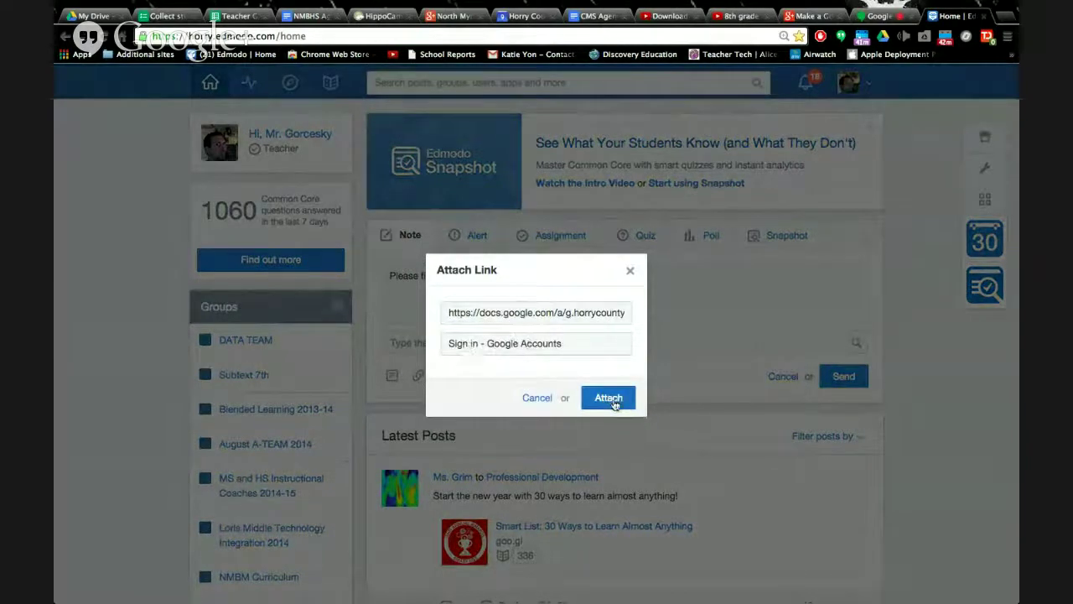
pyautogui.click(610, 399)
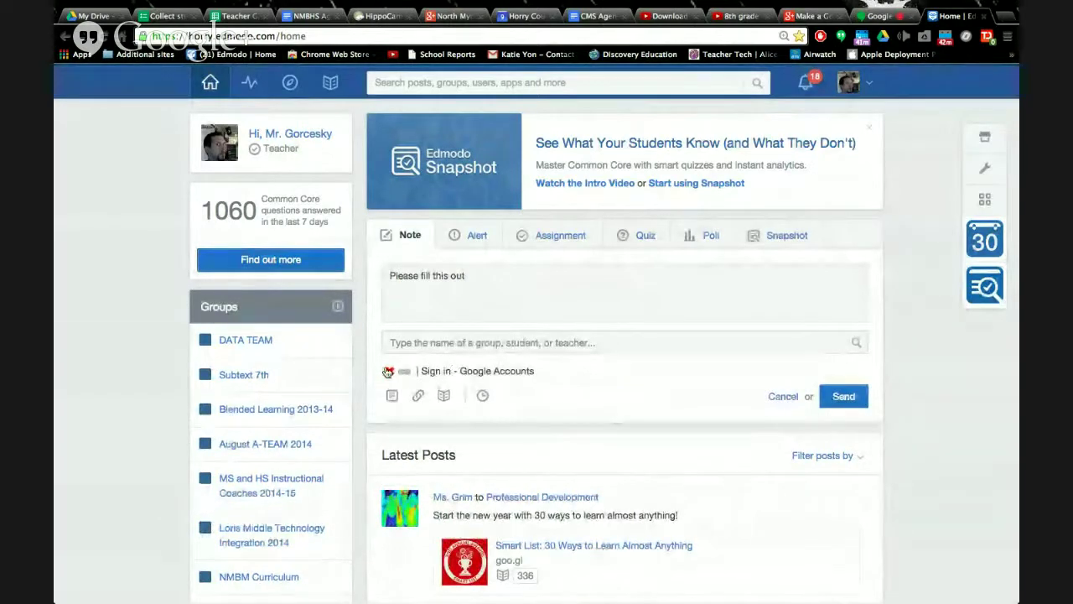
# Set "All My Groups" as the recipient of the Edmodo note
pyautogui.click(459, 346)
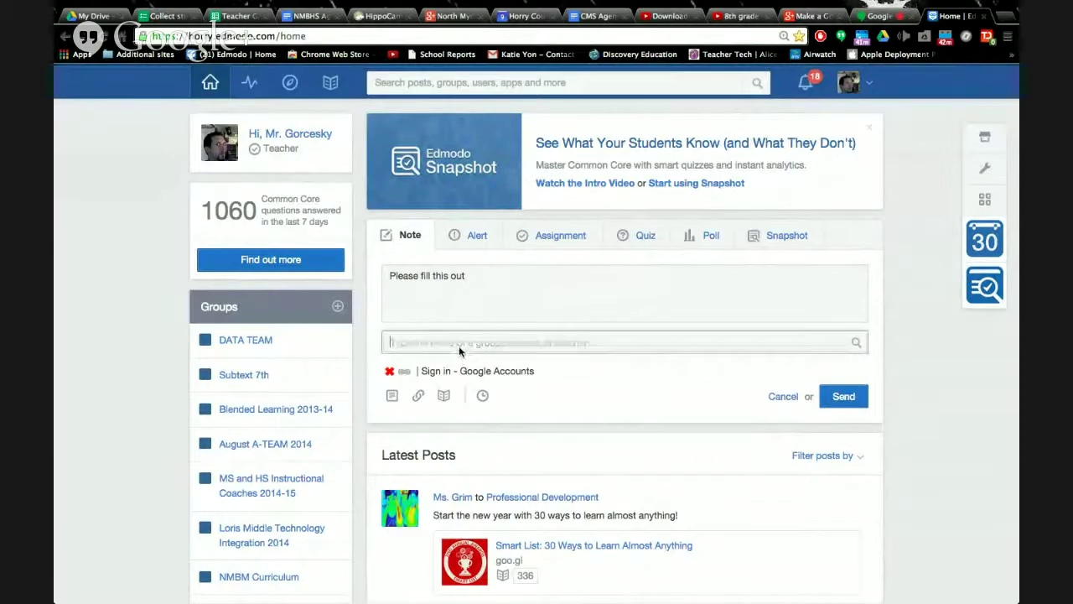
pyautogui.write('cms')
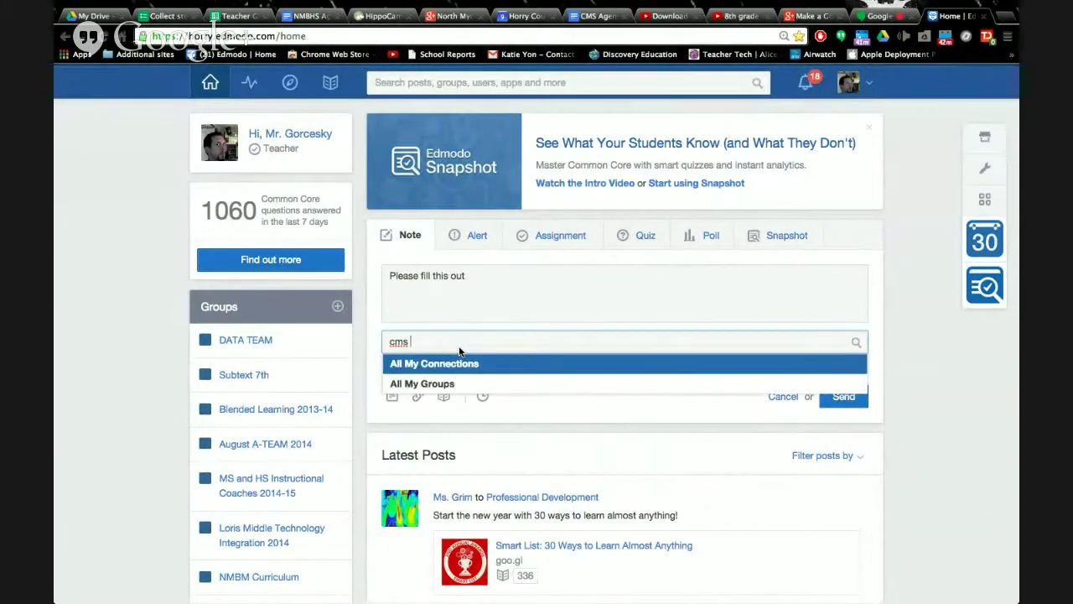
pyautogui.press('Down')
pyautogui.press('Return')
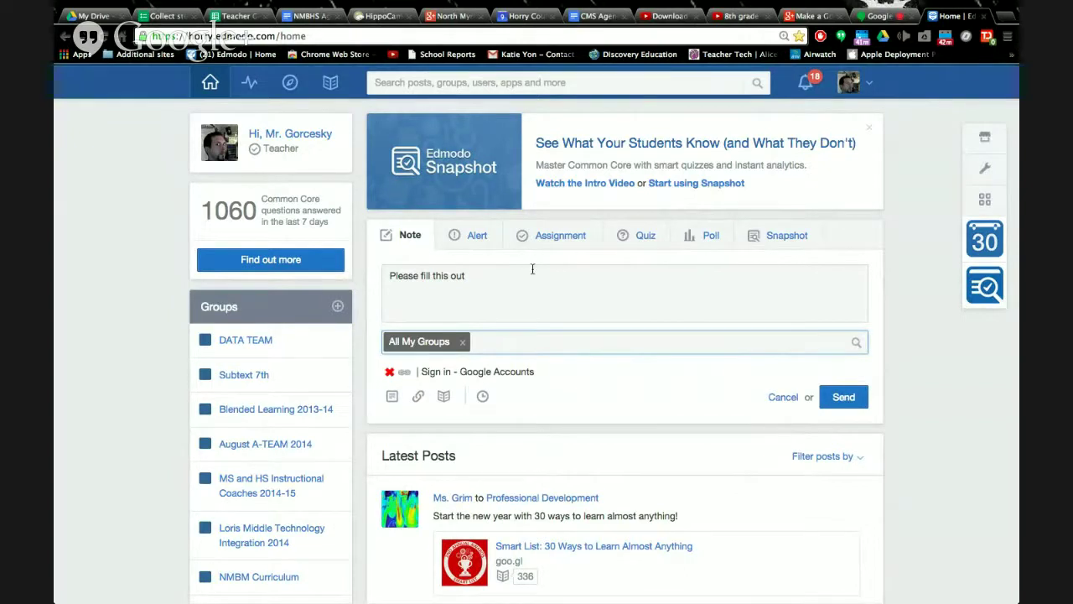
# Open the form's response spreadsheet and look through the collected rows in the "Teacher Gmail import take 2" spreadsheet
pyautogui.click(153, 18)
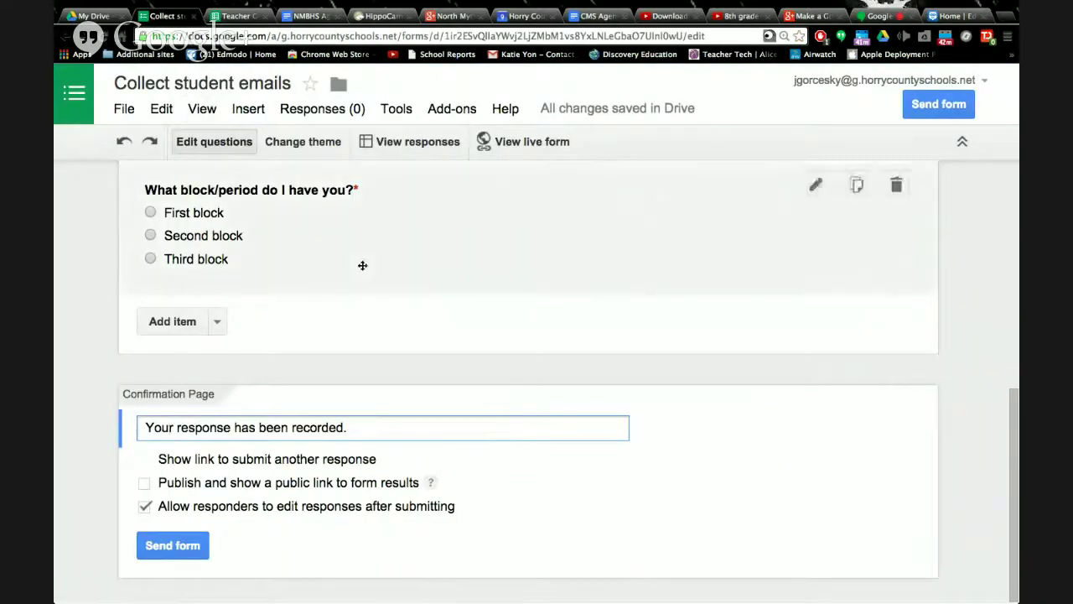
pyautogui.scroll(15, 362, 265)
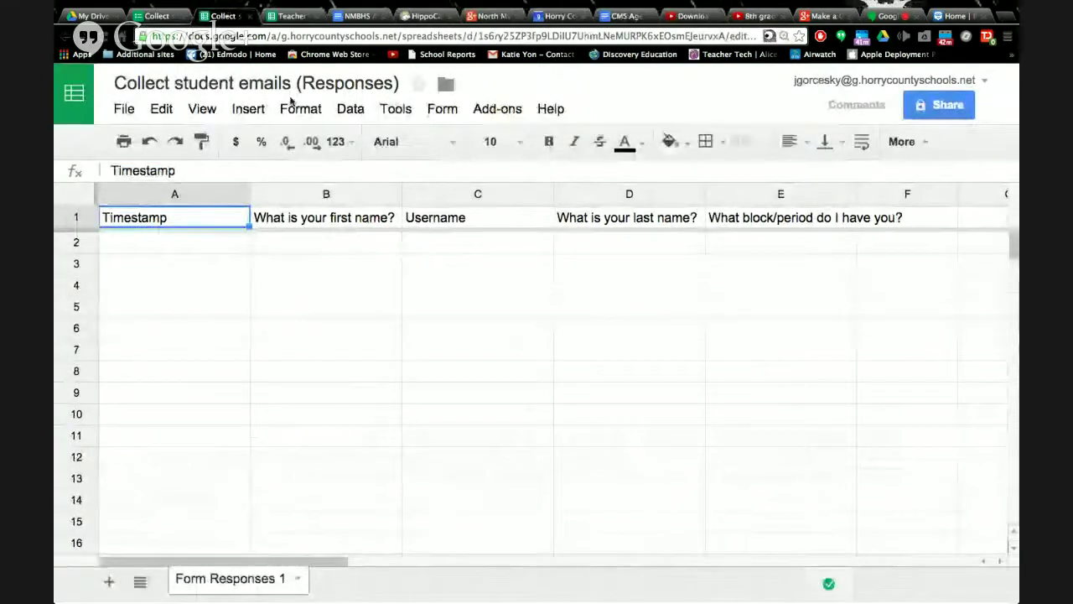
pyautogui.click(289, 16)
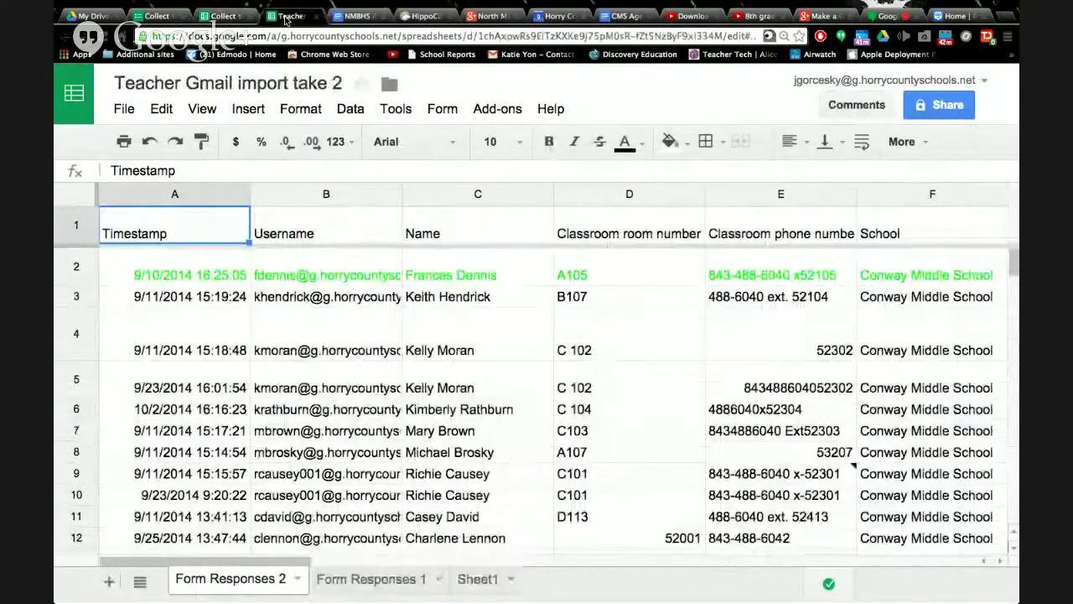
pyautogui.scroll(-1, 366, 388)
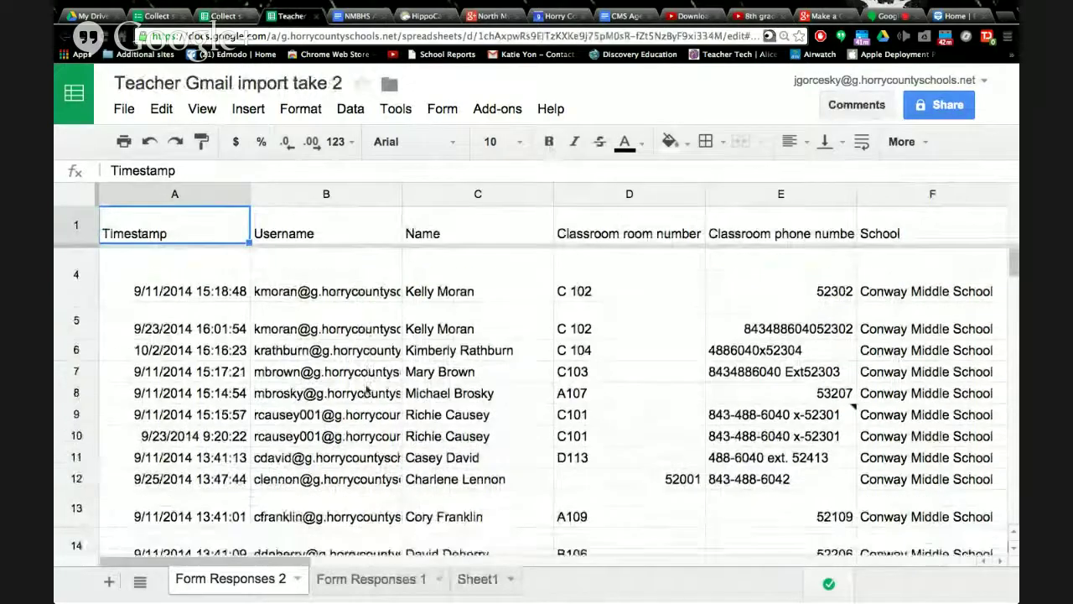
pyautogui.scroll(1, 367, 388)
pyautogui.scroll(-1, 367, 388)
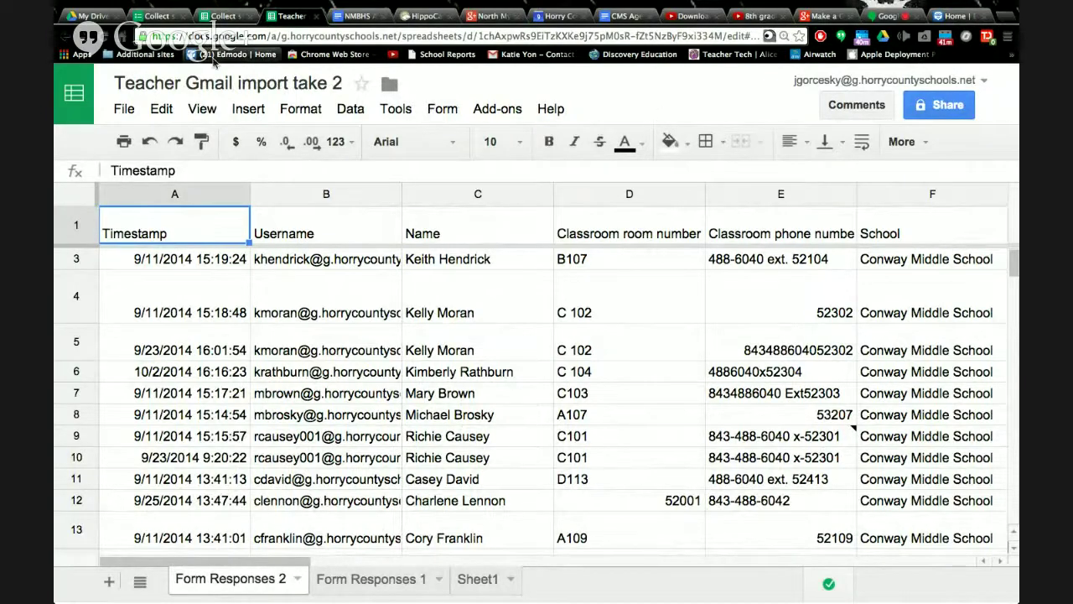
# View the download formats offered for the "Teacher Gmail import take 2" spreadsheet, including comma-separated values, and dismiss them
pyautogui.click(124, 109)
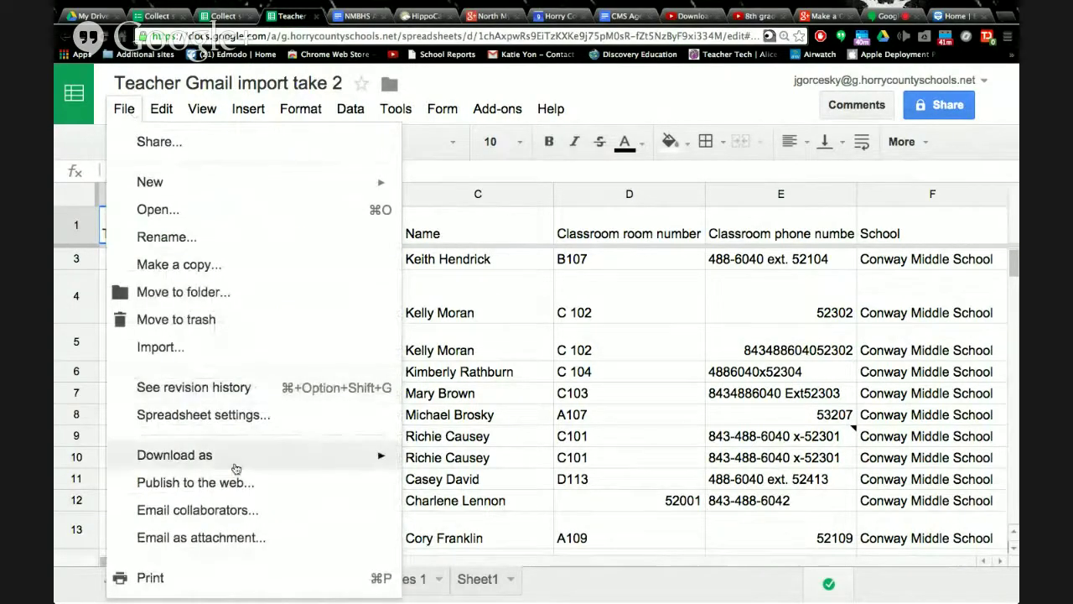
pyautogui.moveTo(233, 461)
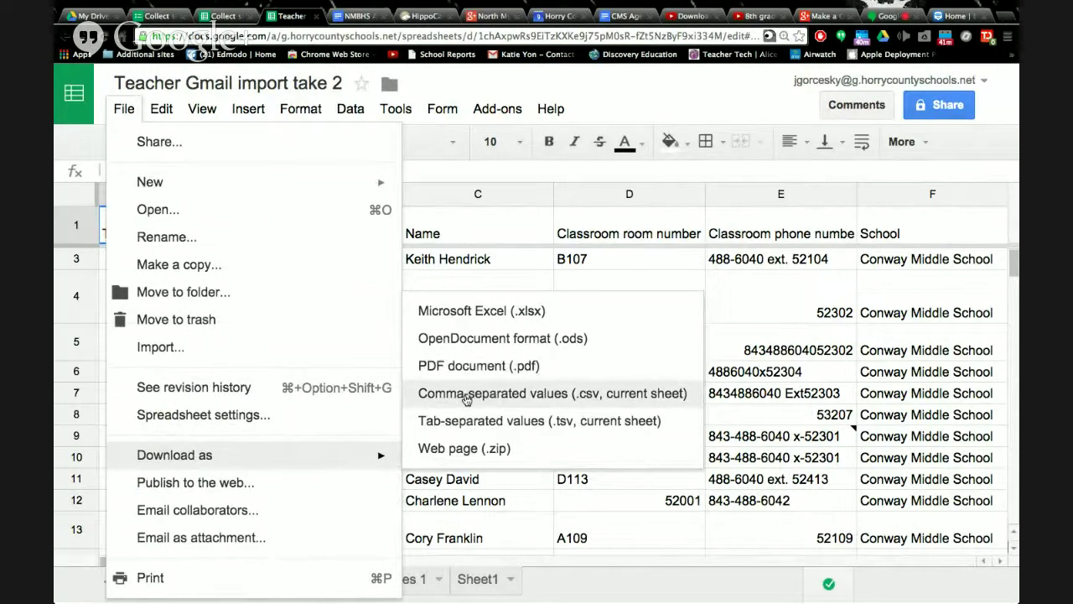
pyautogui.click(581, 177)
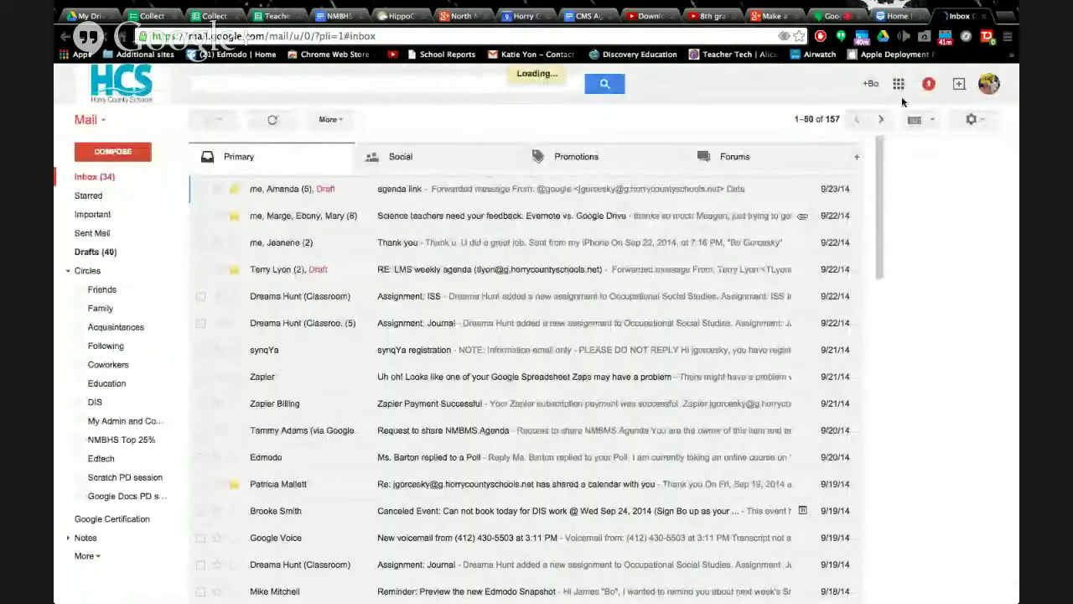
# Open the contacts in Gmail, look through the contact groups and view the additional actions such as importing
pyautogui.click(90, 120)
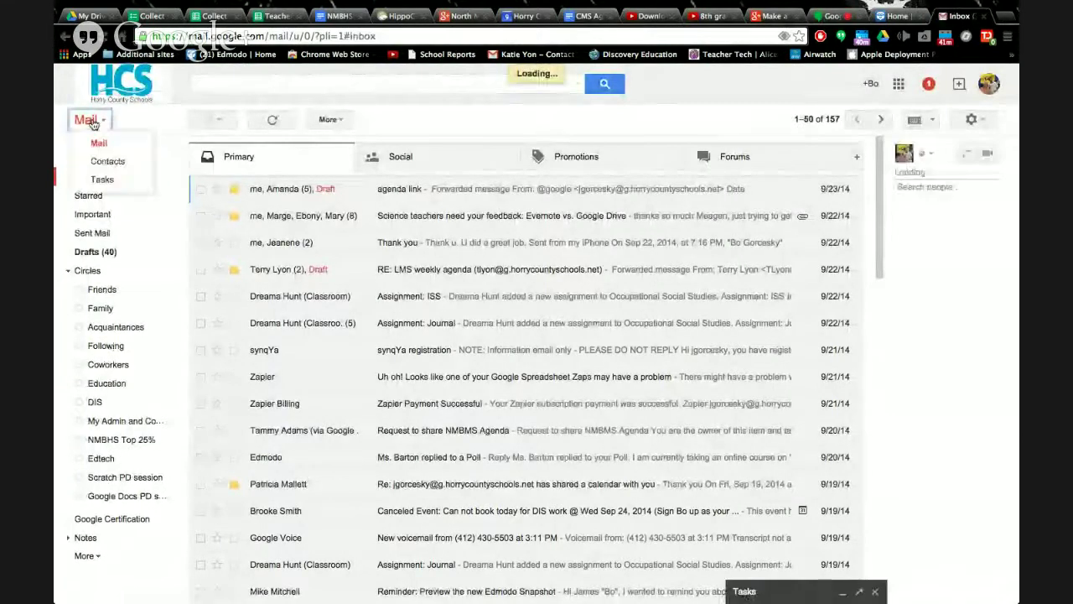
pyautogui.click(99, 164)
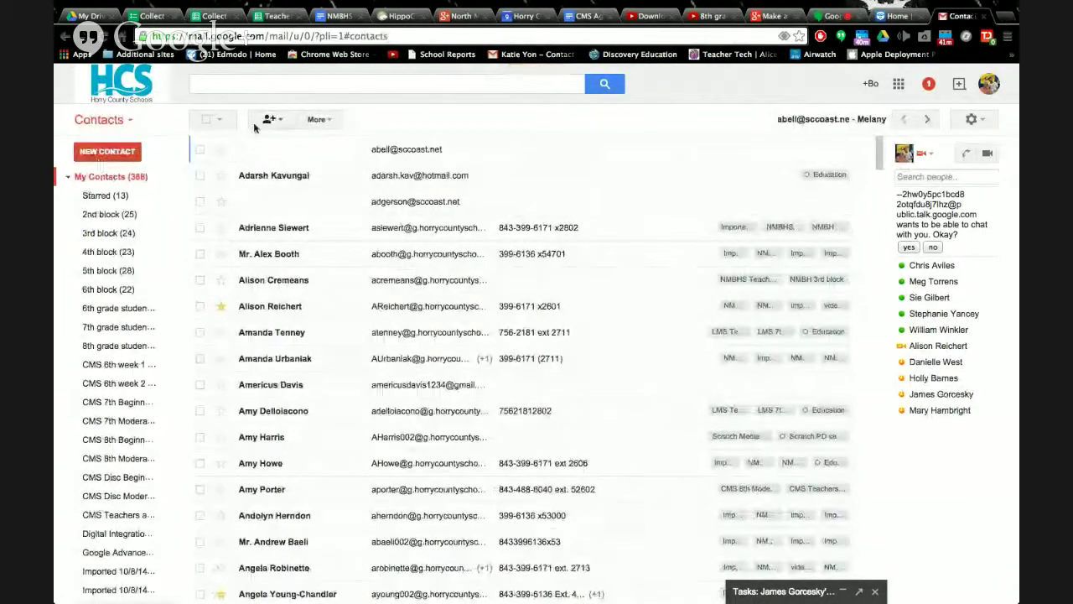
pyautogui.scroll(-5, 109, 482)
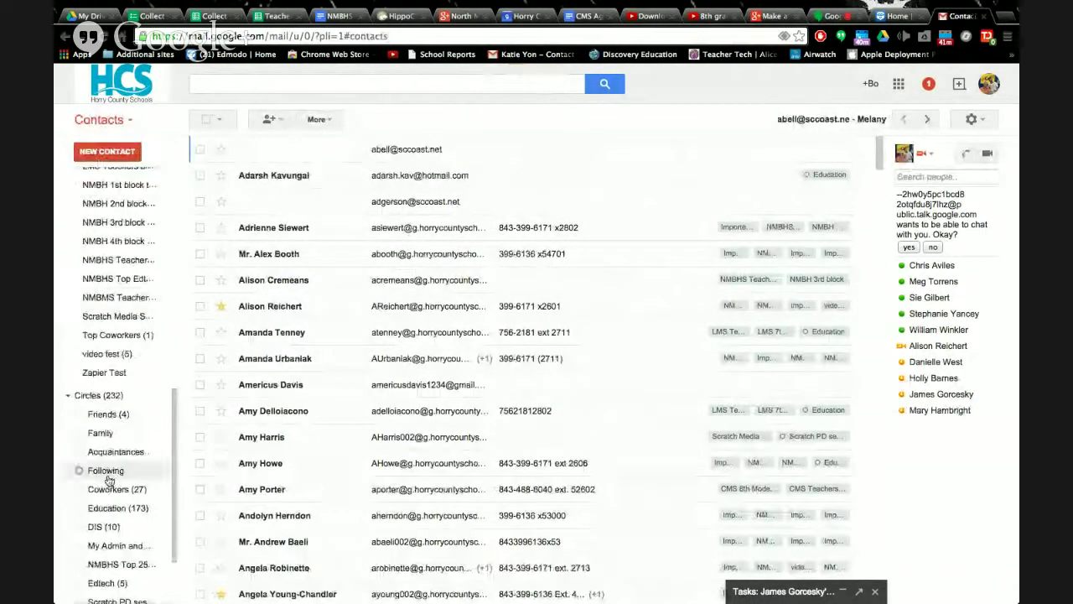
pyautogui.scroll(-1, 108, 480)
pyautogui.click(320, 119)
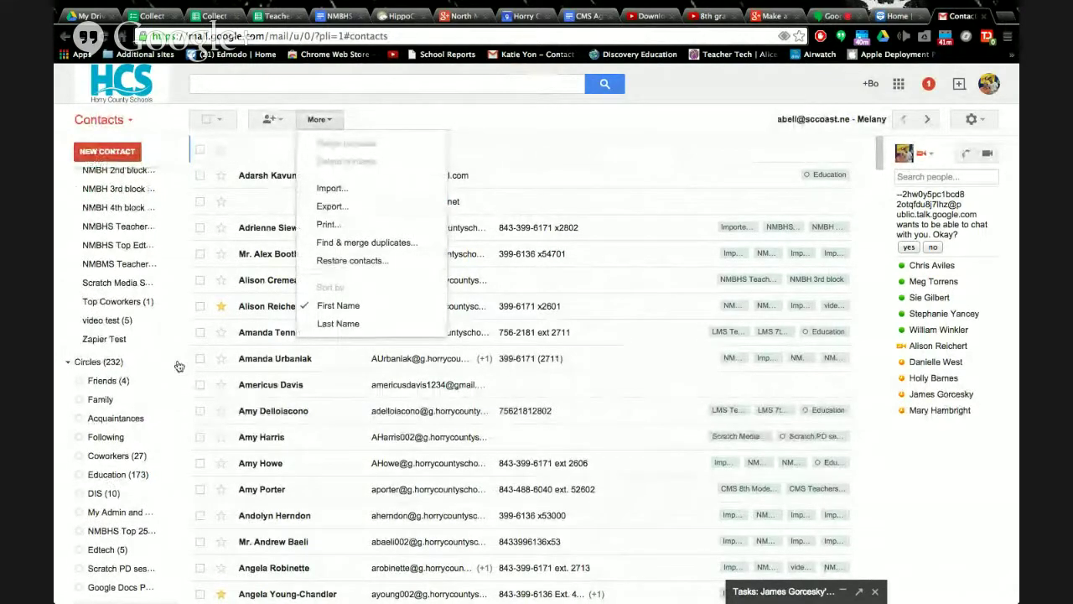
# Create a new contact group named "video test 2"
pyautogui.scroll(-2, 109, 558)
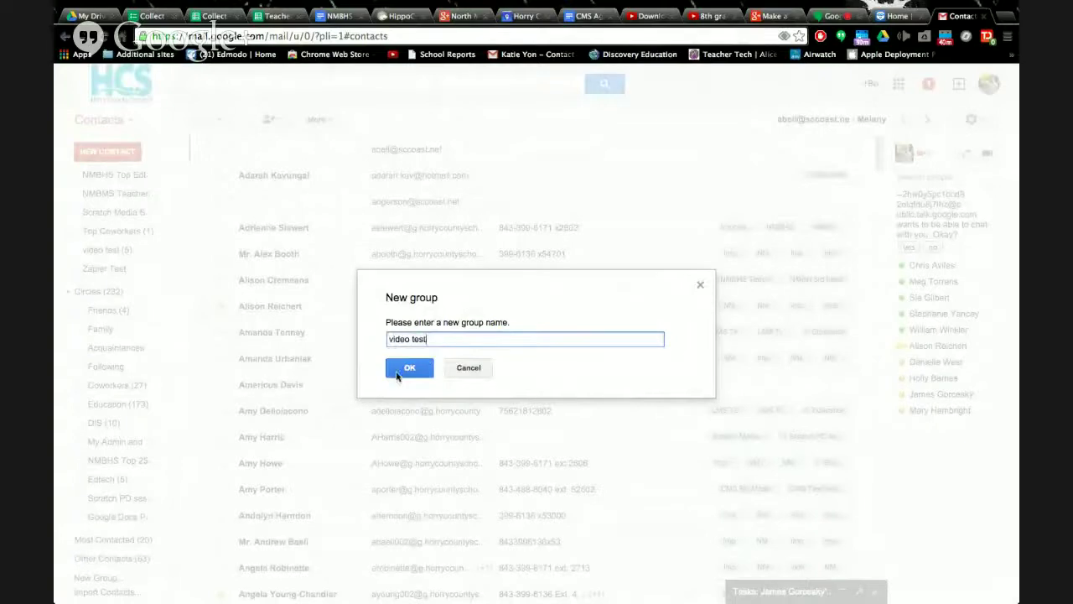
pyautogui.click(398, 371)
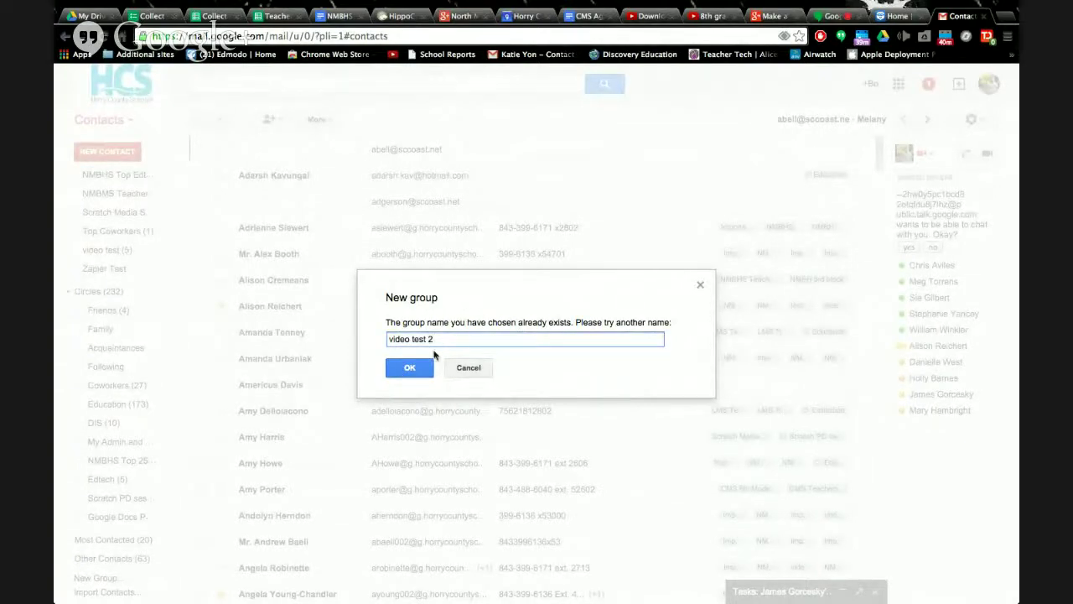
pyautogui.click(419, 370)
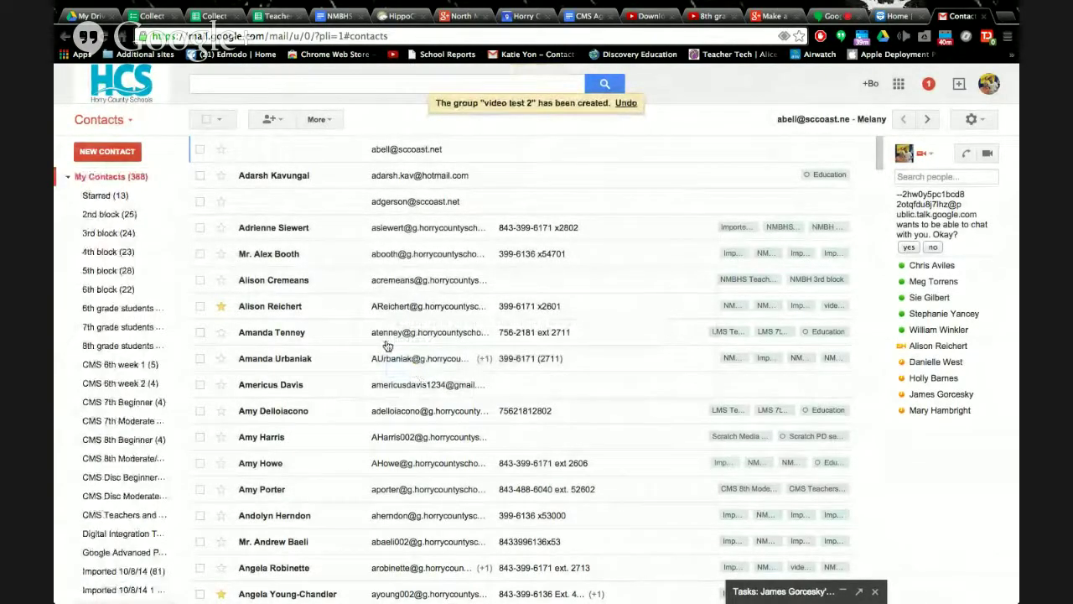
# Open the "video test 2" contact group and bring up the entry box for adding contacts to it
pyautogui.scroll(-2, 129, 449)
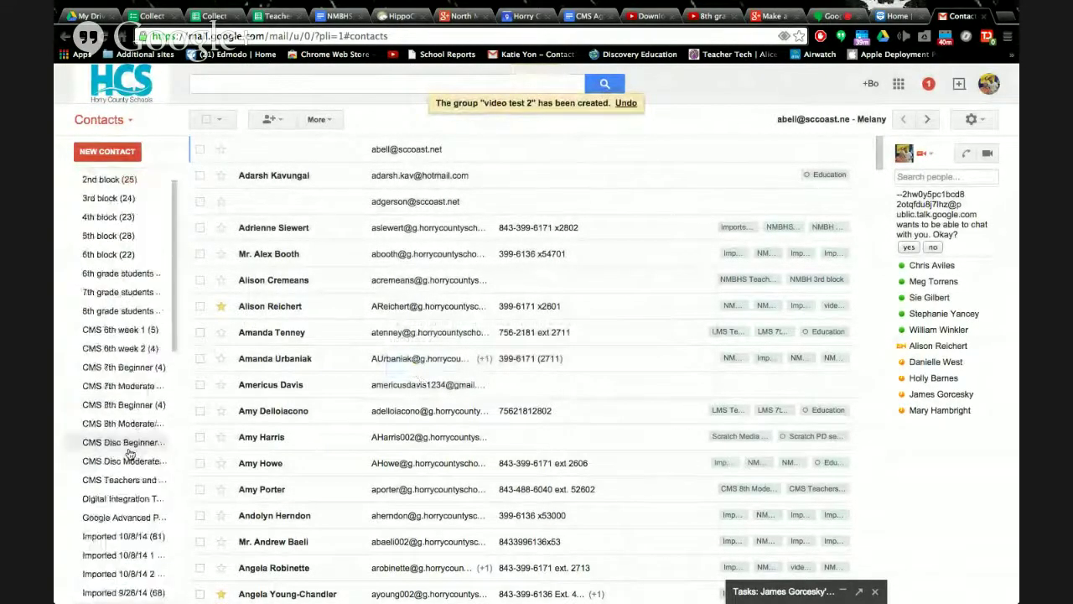
pyautogui.scroll(-10, 130, 453)
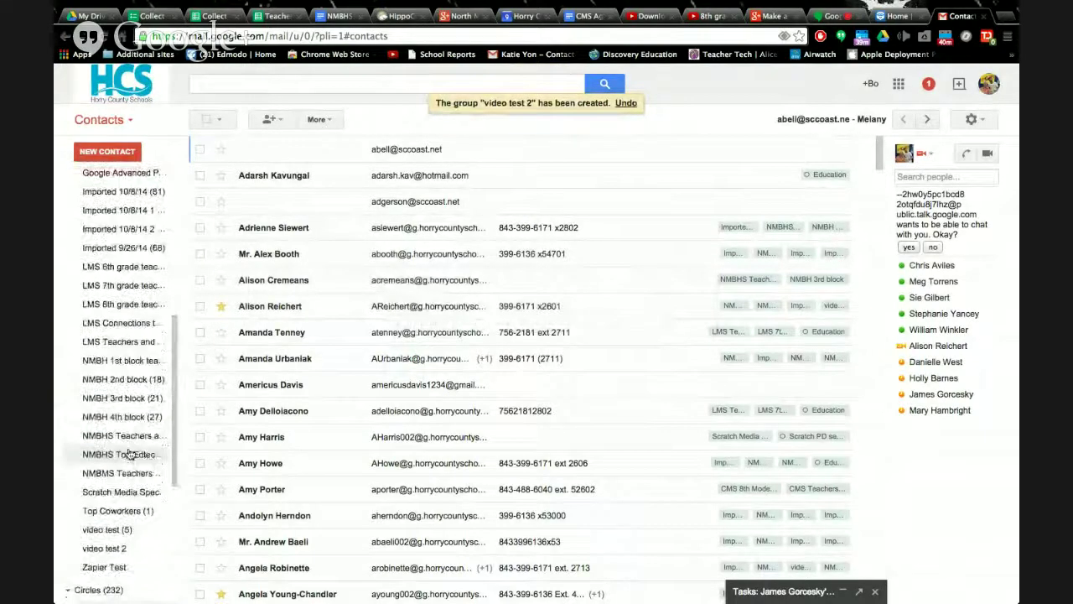
pyautogui.click(104, 547)
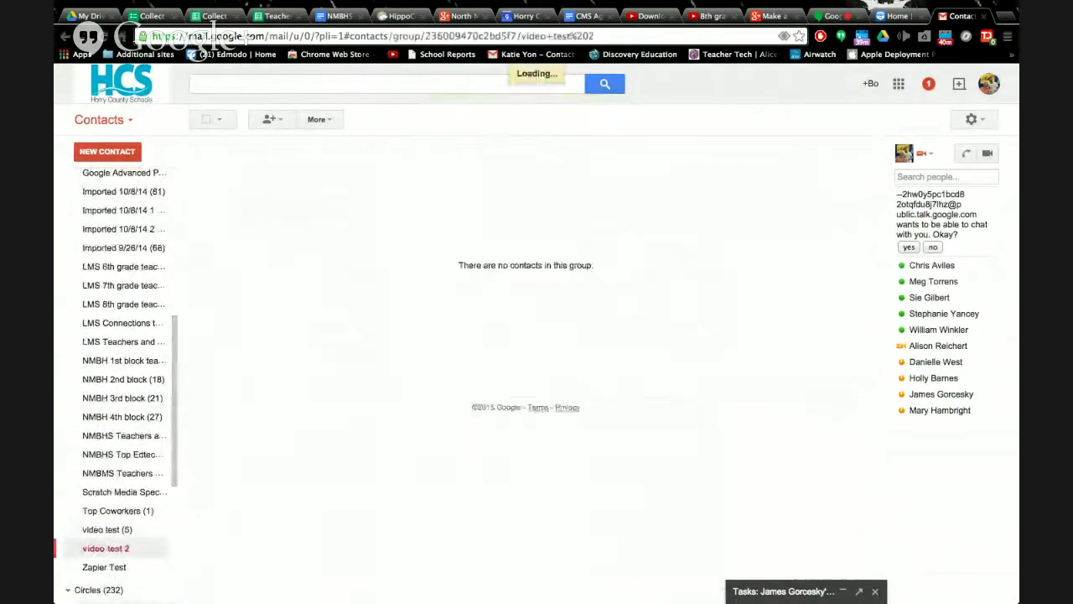
pyautogui.click(272, 119)
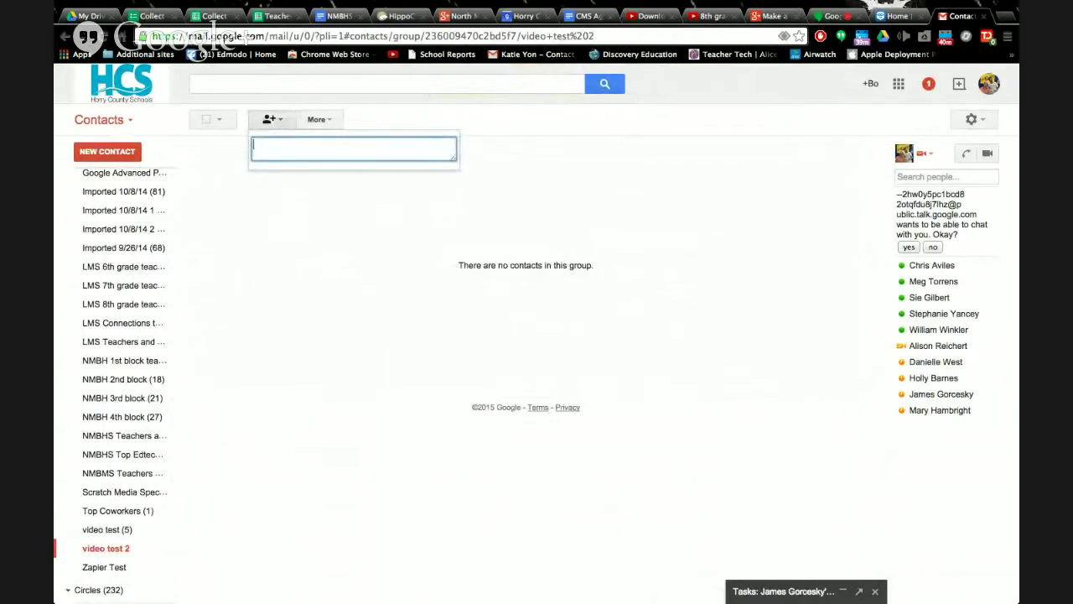
# Copy the Username and Name cells of rows 3 to 13 from the "Teacher Gmail import take 2" spreadsheet
pyautogui.click(277, 16)
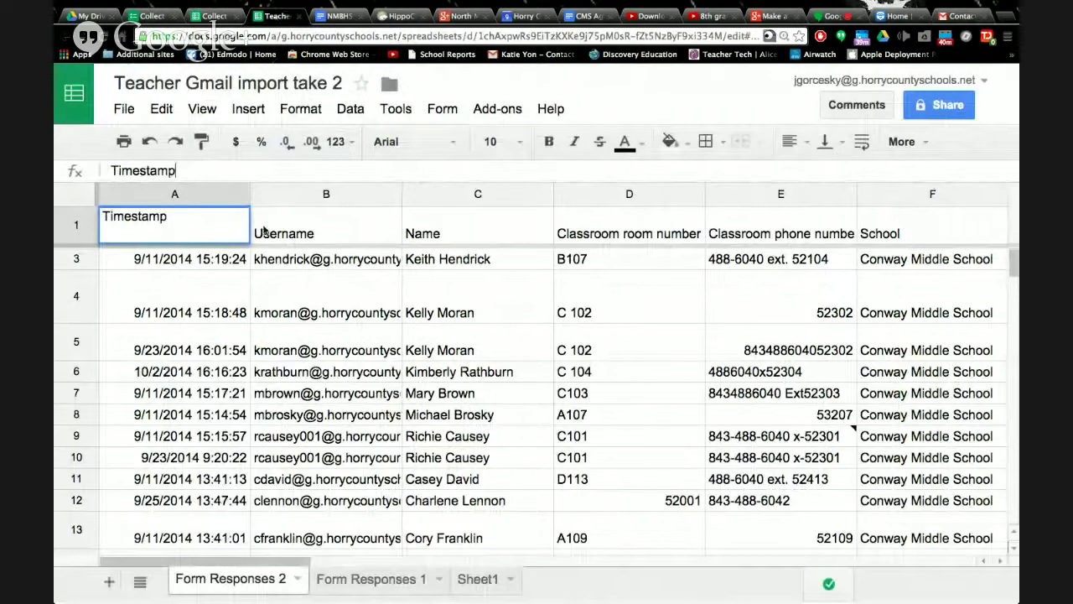
pyautogui.moveTo(265, 261); pyautogui.dragTo(450, 545)
pyautogui.hotkey('ctrl', 'c')
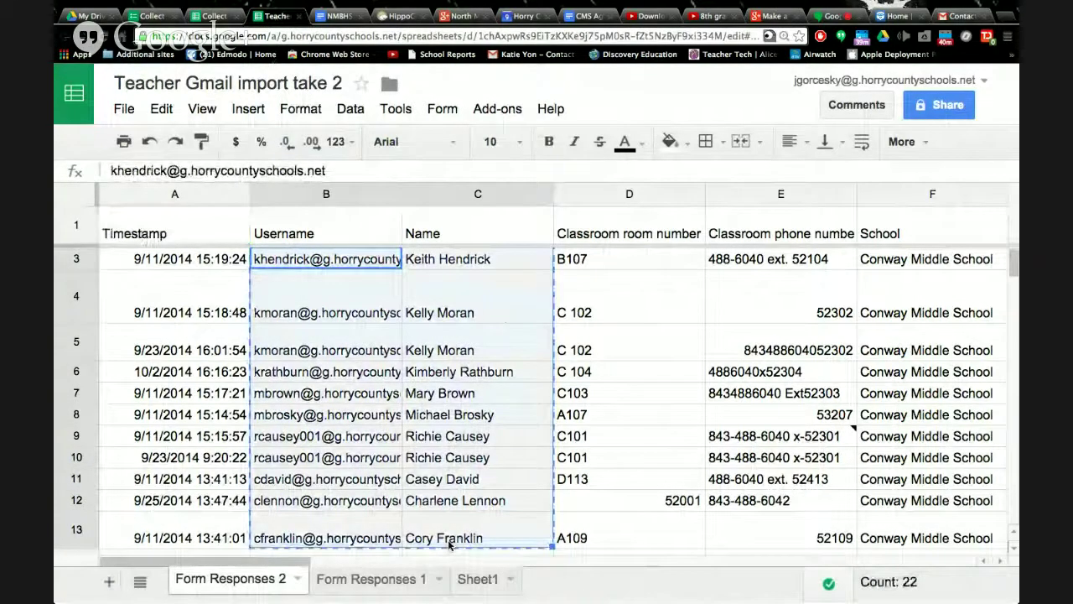
# Return to the Gmail contacts and add the copied emails and names to the "video test 2" group
pyautogui.click(213, 16)
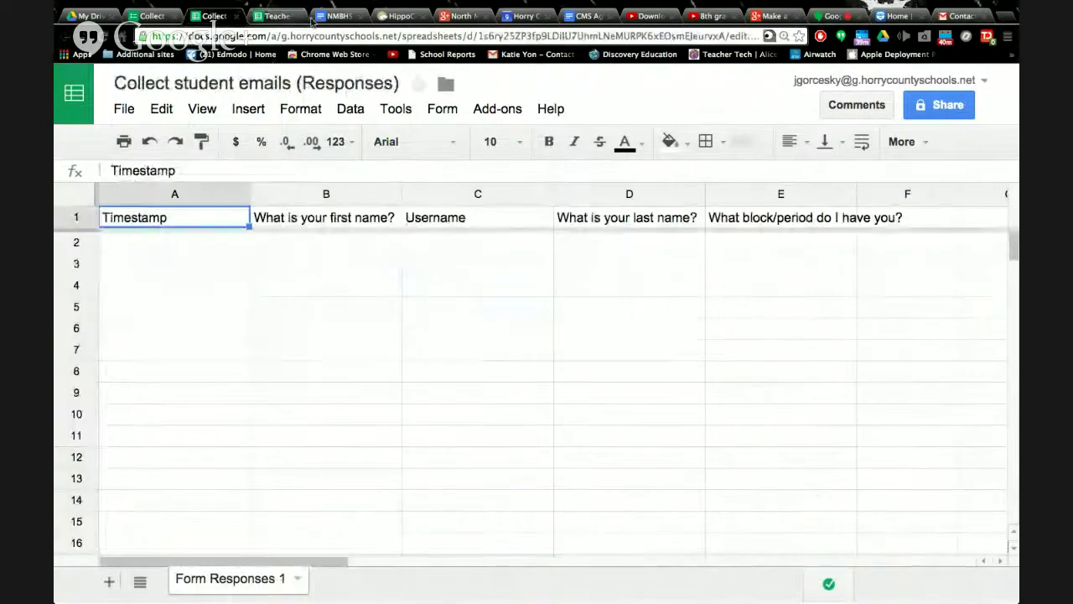
pyautogui.click(964, 31)
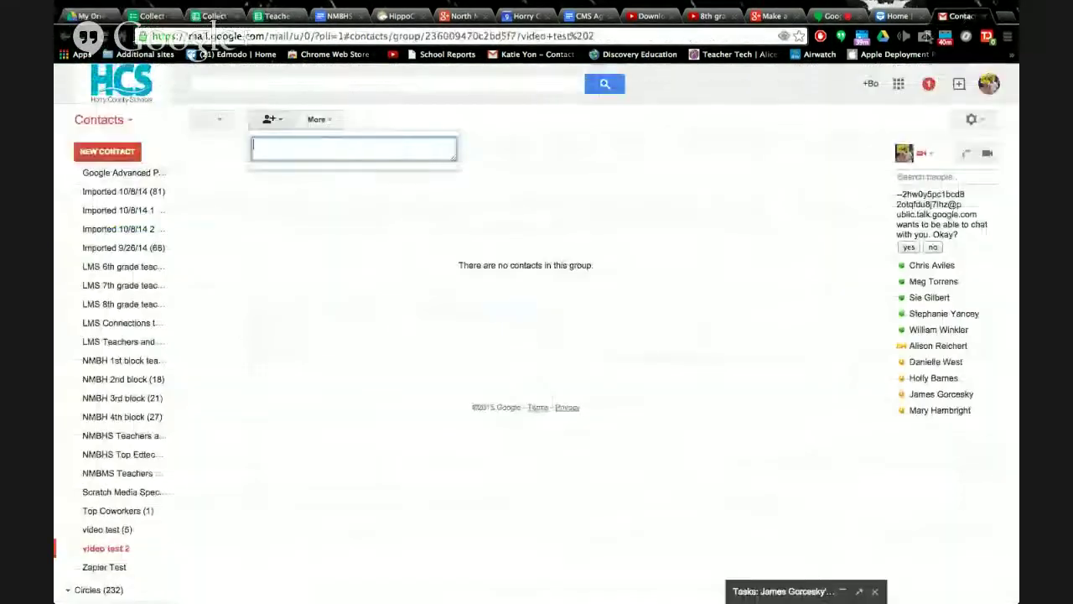
pyautogui.hotkey('ctrl', 'v')
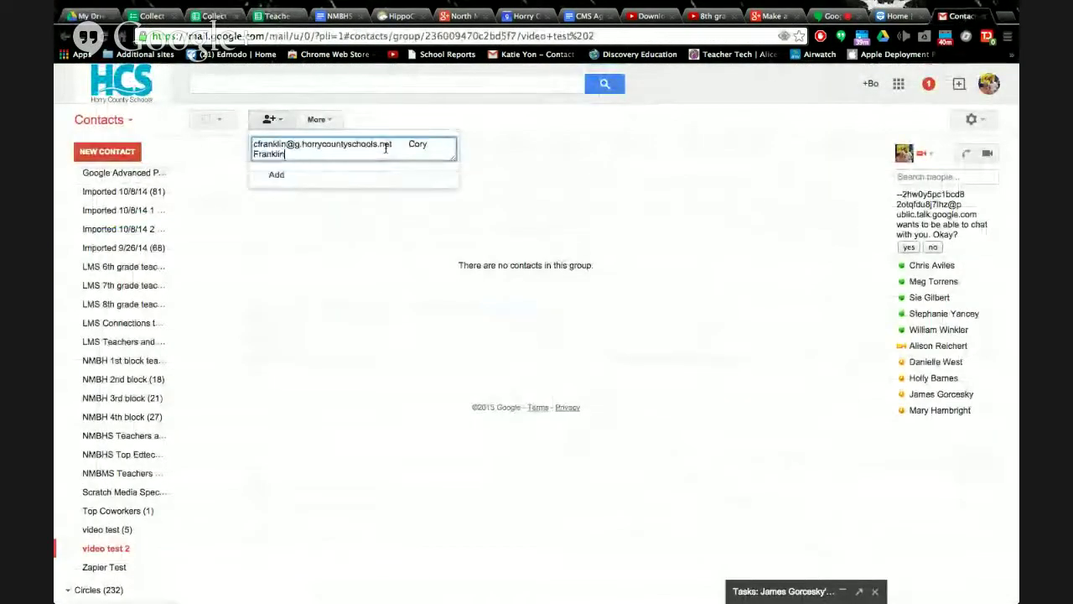
pyautogui.click(270, 181)
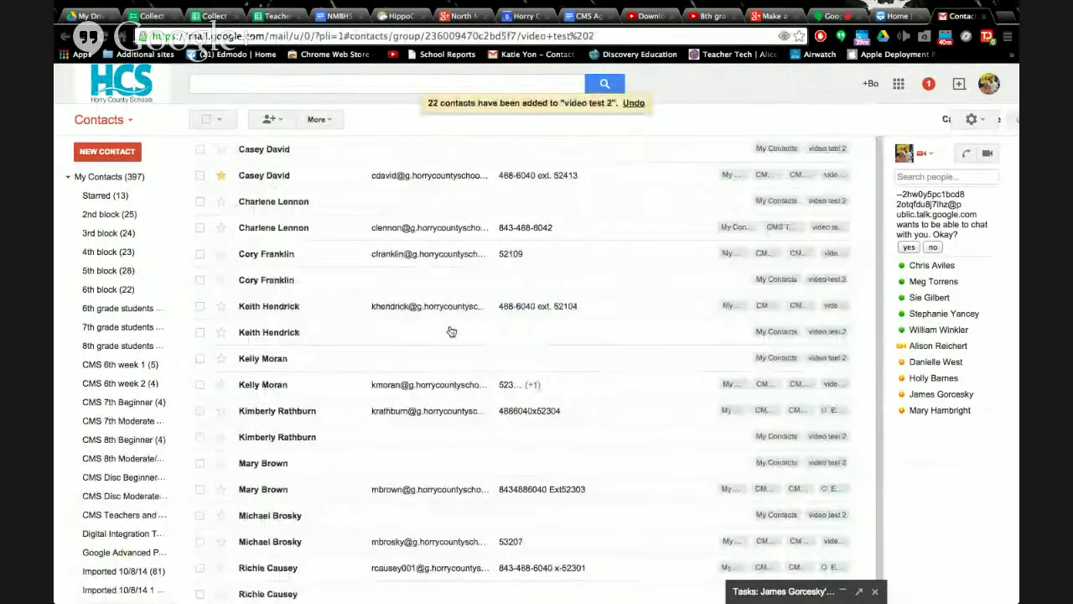
# Look over the contacts in the "video test 2" group, and switch to the Google Hangouts broadcast
pyautogui.scroll(-1, 451, 332)
pyautogui.scroll(1, 451, 332)
pyautogui.click(833, 16)
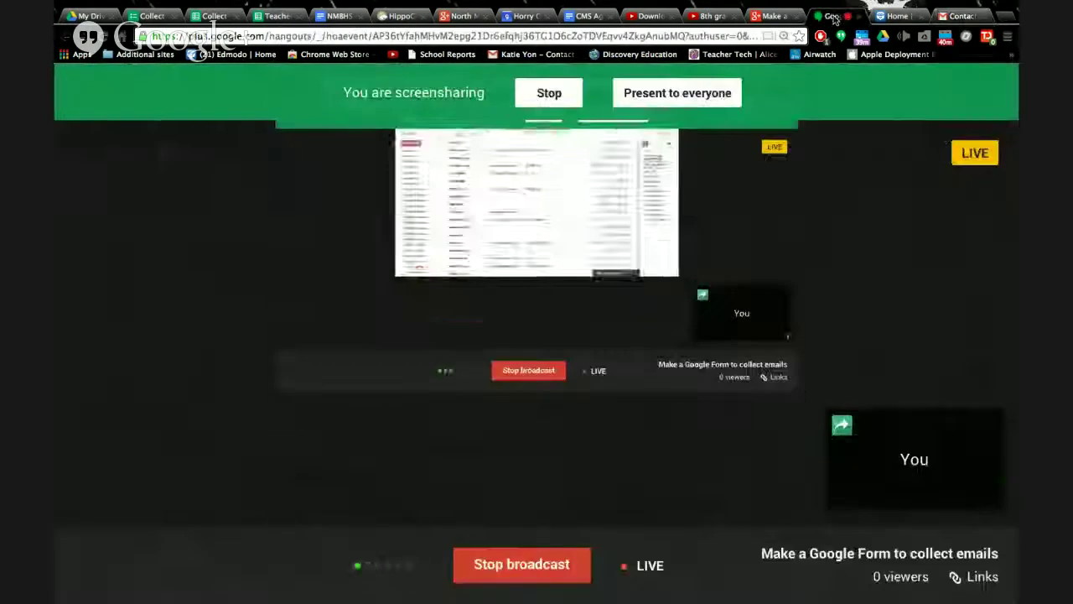